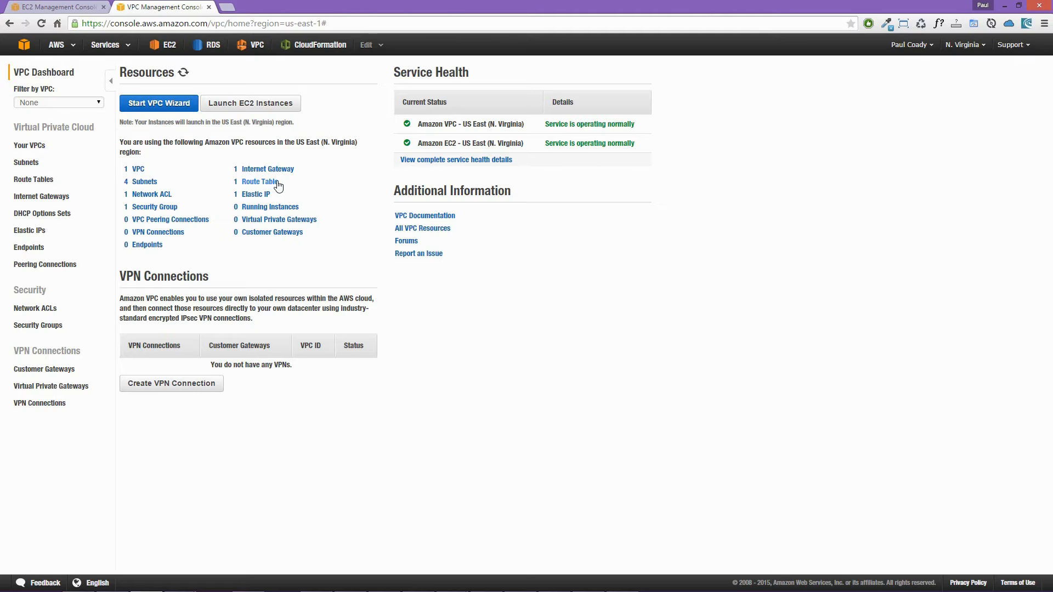
- Review the existing default VPC and its CIDR, along with the region's subnets, route tables and internet gateways
left_click(141, 170)
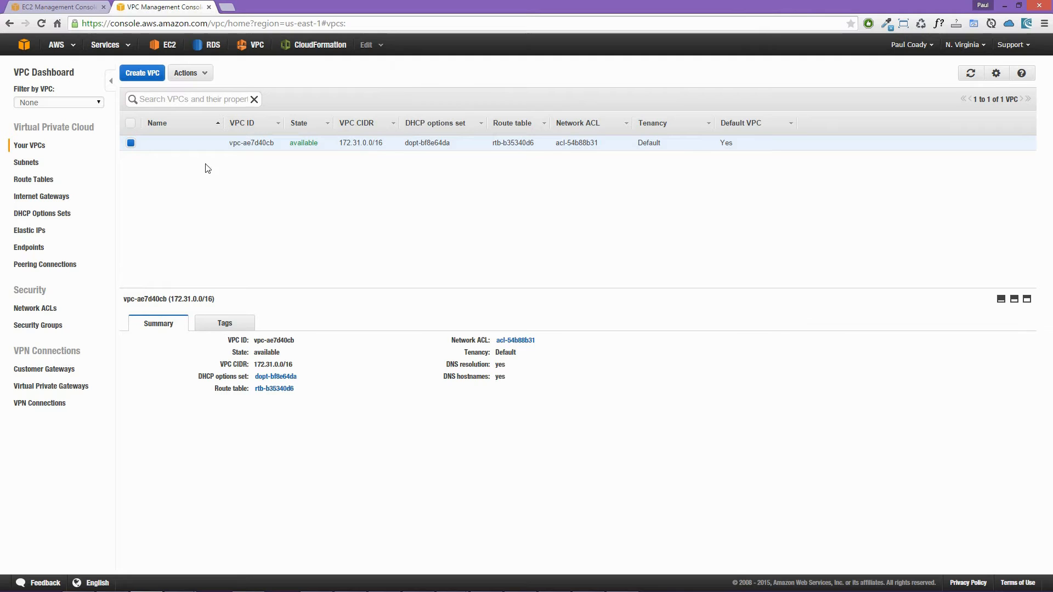
left_click(741, 141)
double_click(723, 143)
left_click_drag(343, 143, 354, 143)
left_click(26, 163)
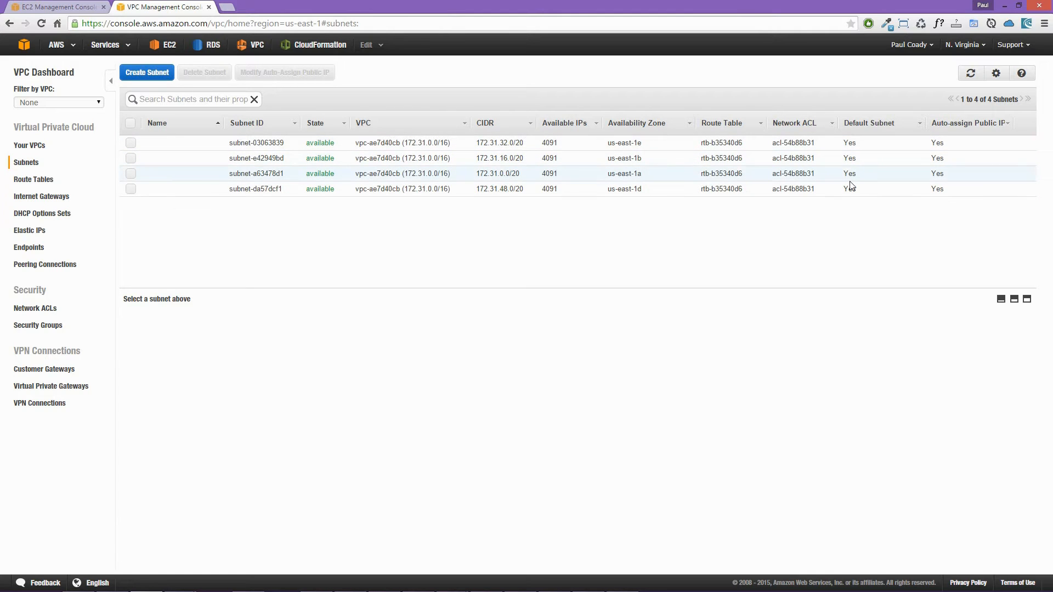
left_click(46, 179)
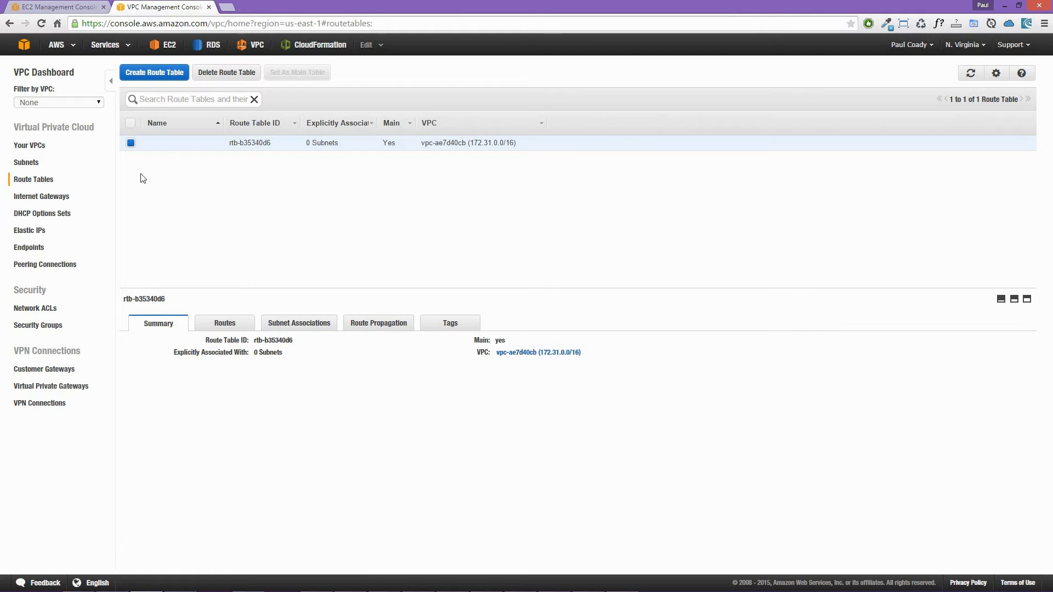
left_click(48, 197)
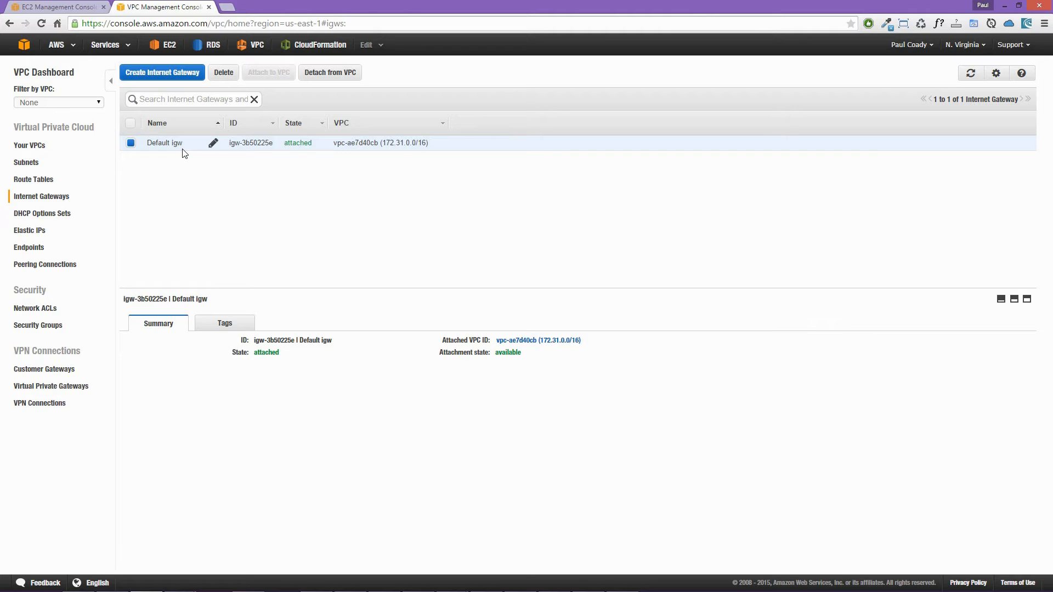
- Start the VPC wizard from the dashboard with the VPC with Public and Private Subnets configuration and name the VPC backspace-lab
left_click(39, 78)
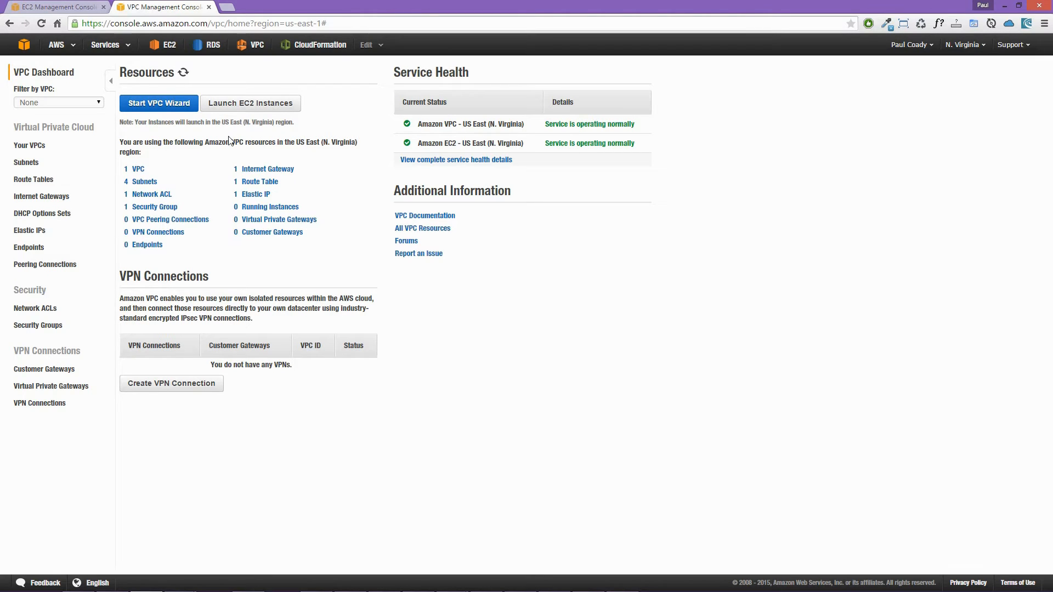
left_click(163, 104)
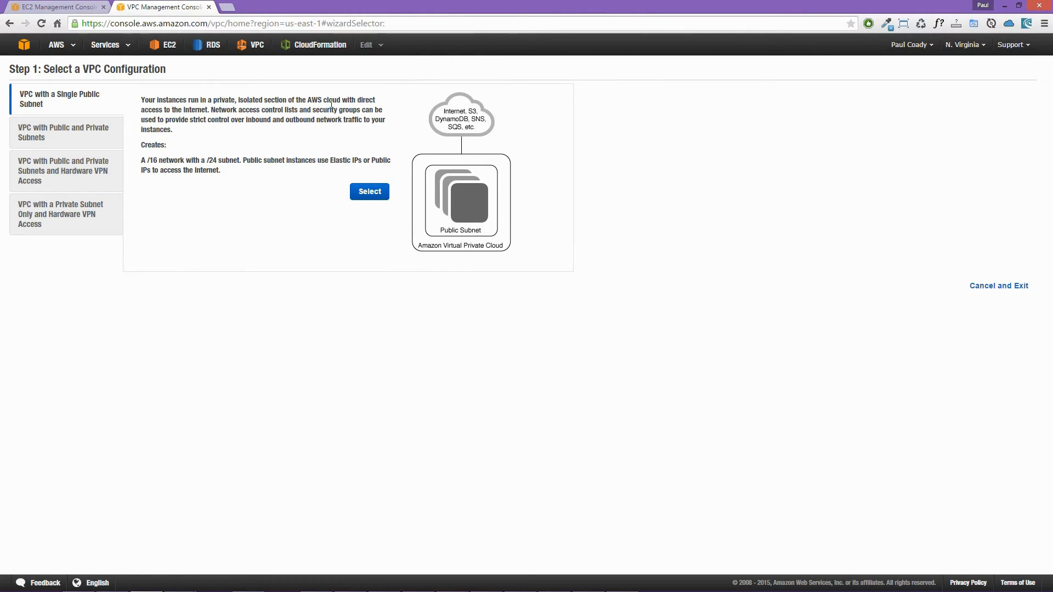
left_click(986, 46)
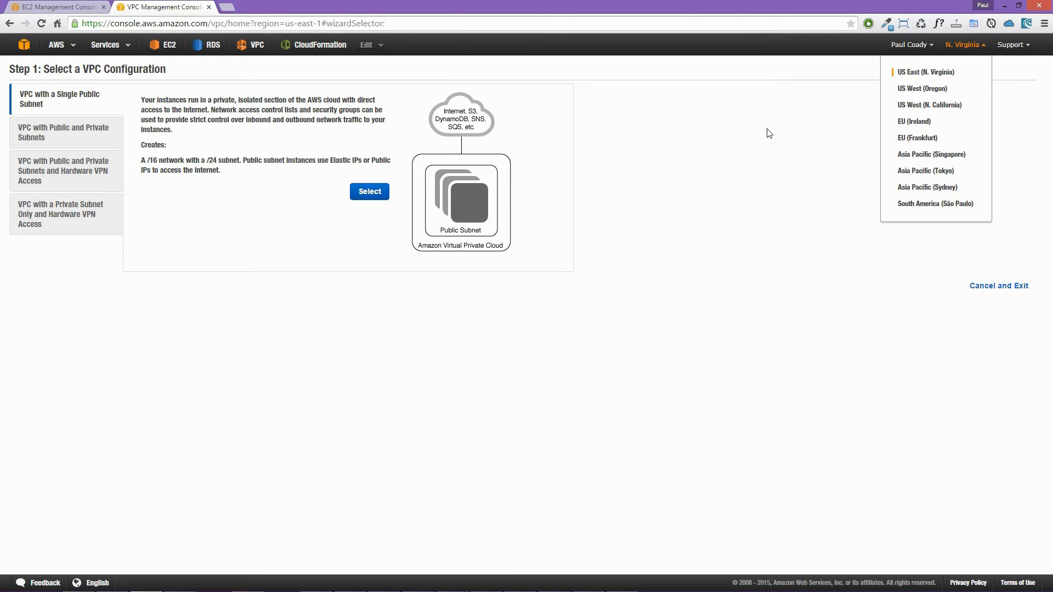
left_click(51, 137)
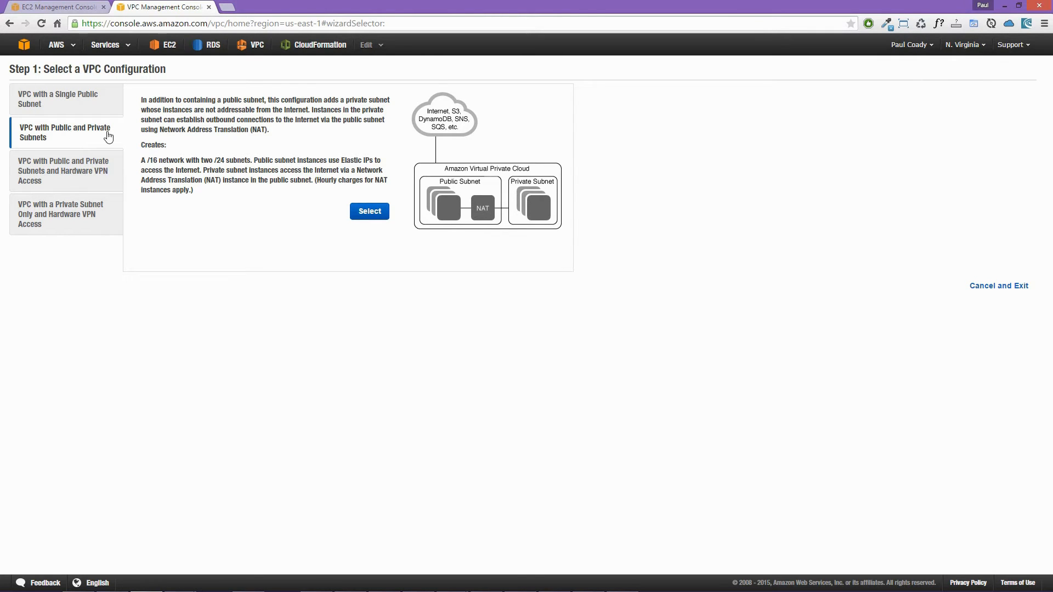
left_click(369, 213)
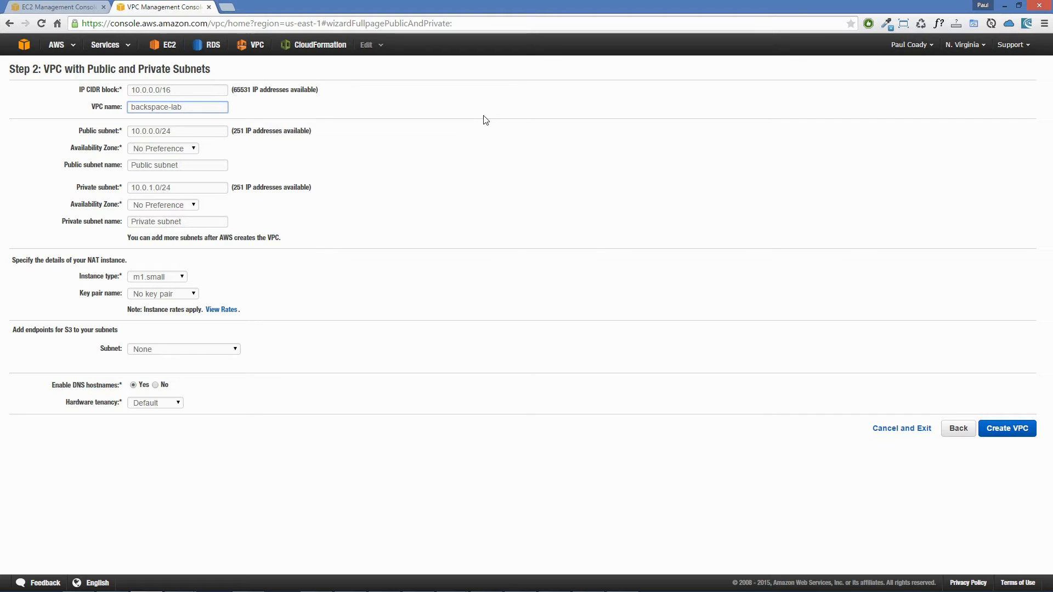
- Place the public subnet in availability zone us-east-1a and name it Public subnet 1
left_click(186, 133)
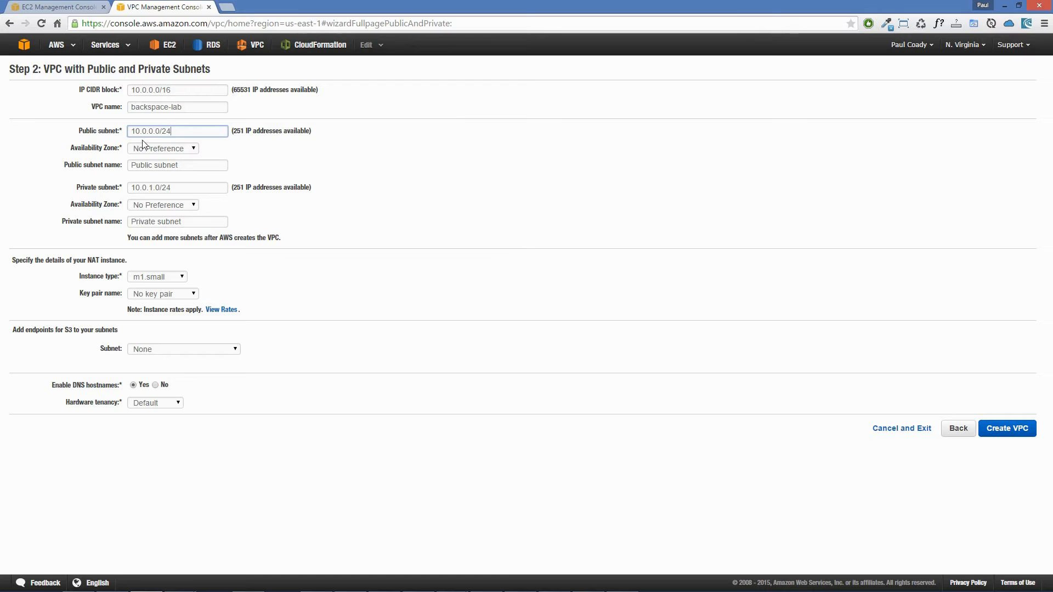
left_click(151, 150)
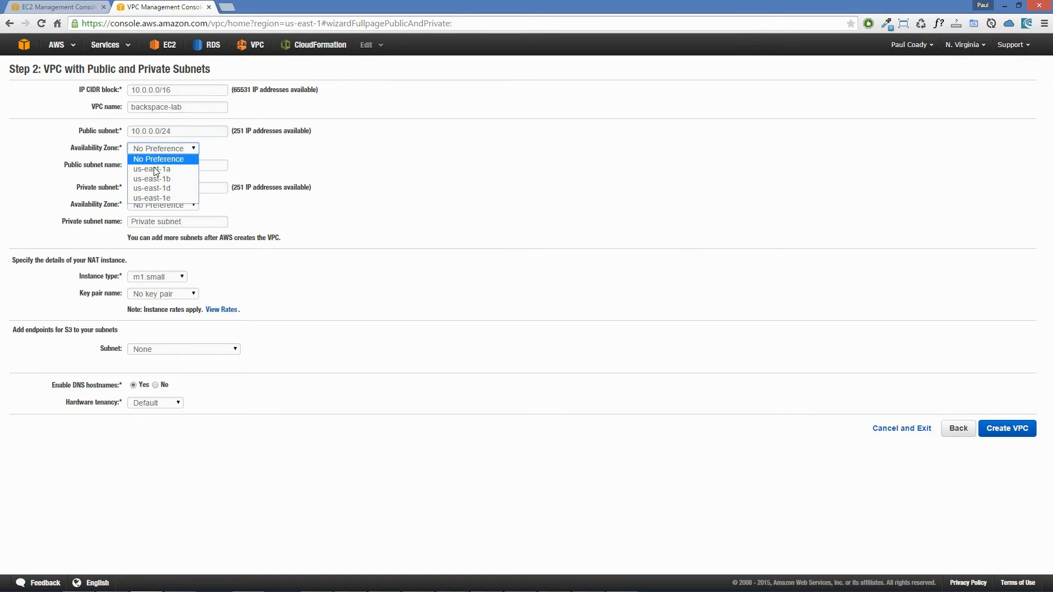
left_click(155, 171)
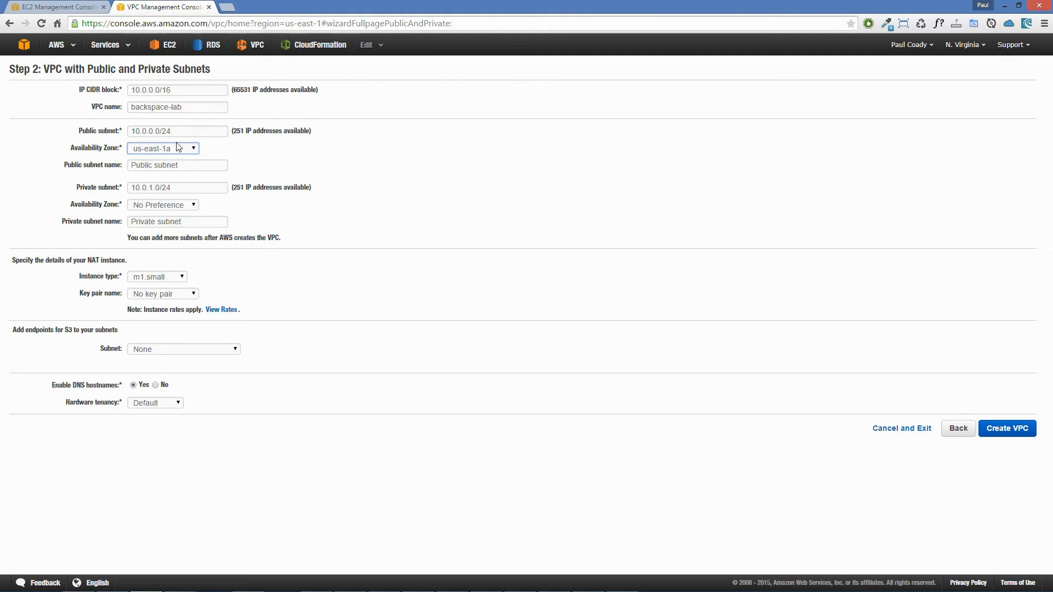
left_click(191, 165)
type("1")
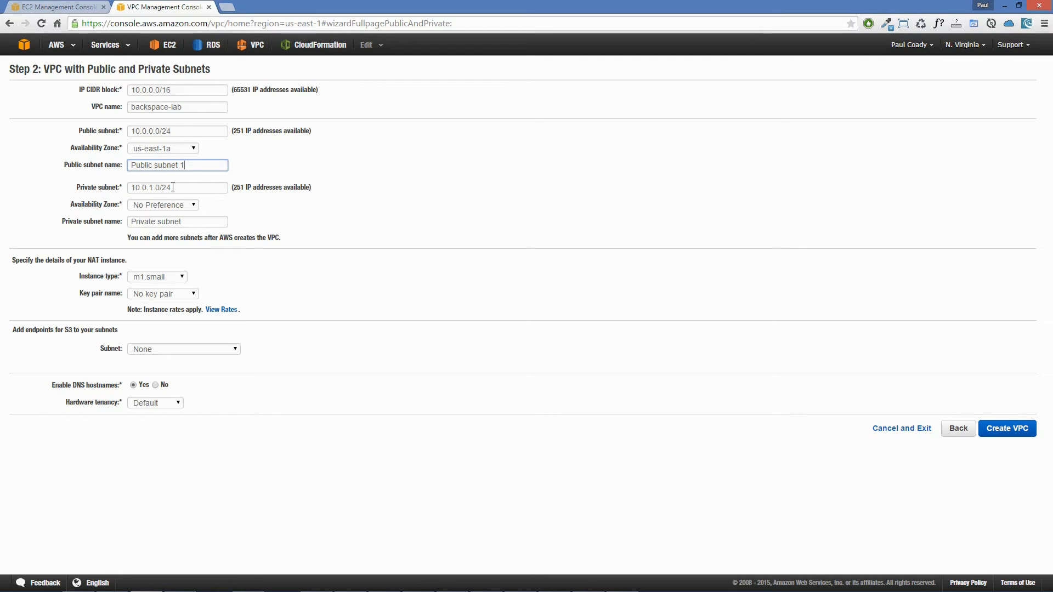
- Place the private subnet in availability zone us-east-1a and name it Private subnet 1
left_click(169, 206)
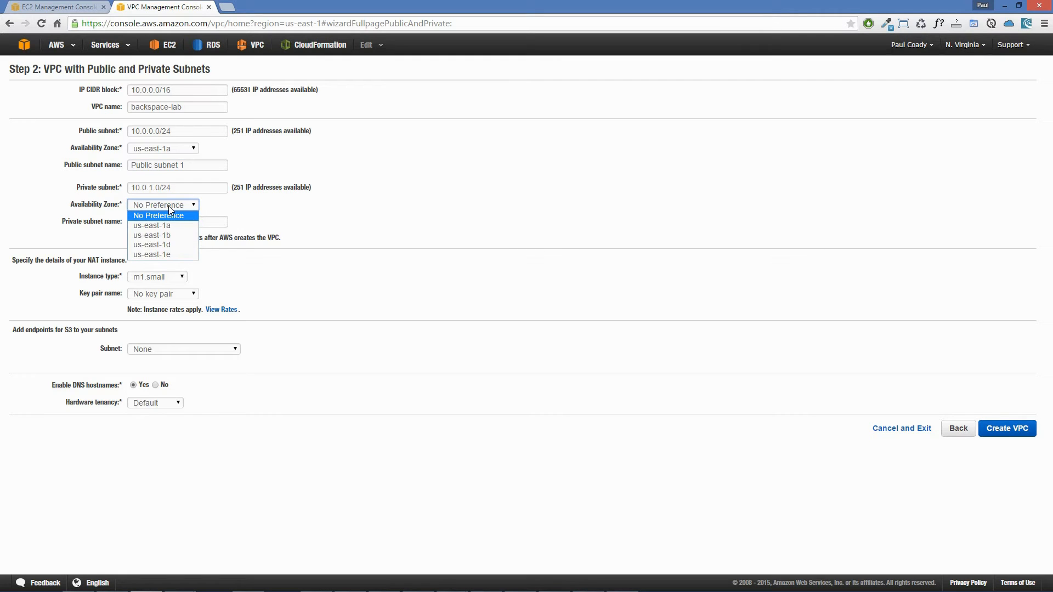
left_click(162, 227)
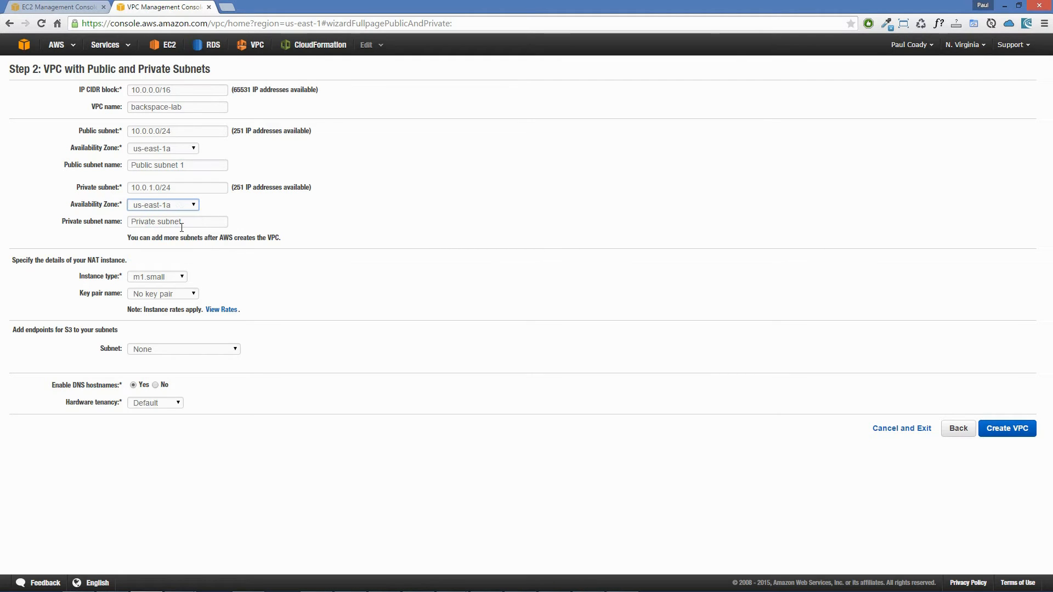
left_click(193, 223)
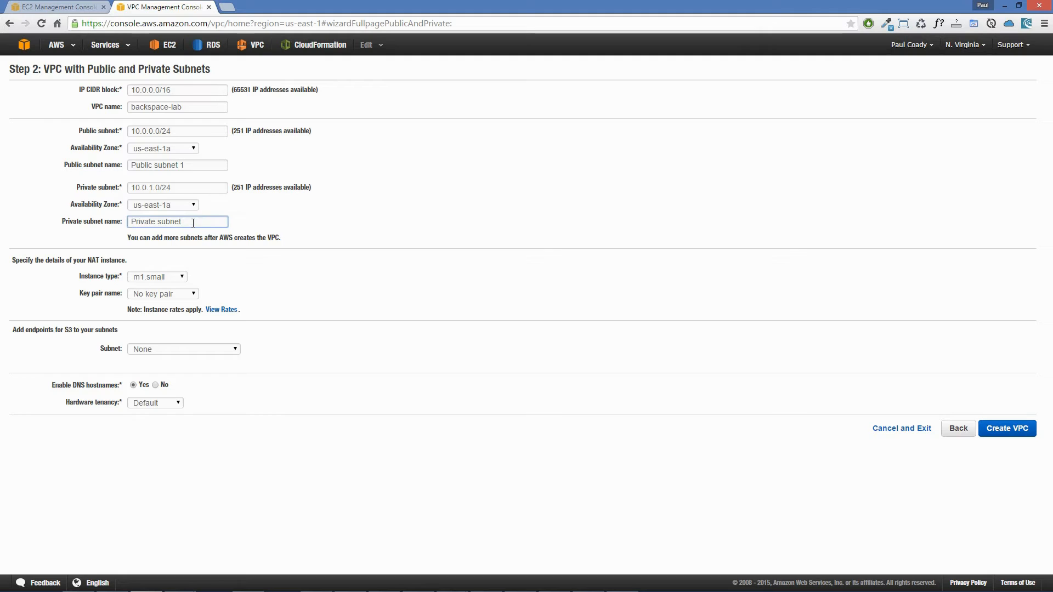
type("1")
- Configure the NAT instance with instance type m1.small and the backspace-lab key pair
left_click(148, 277)
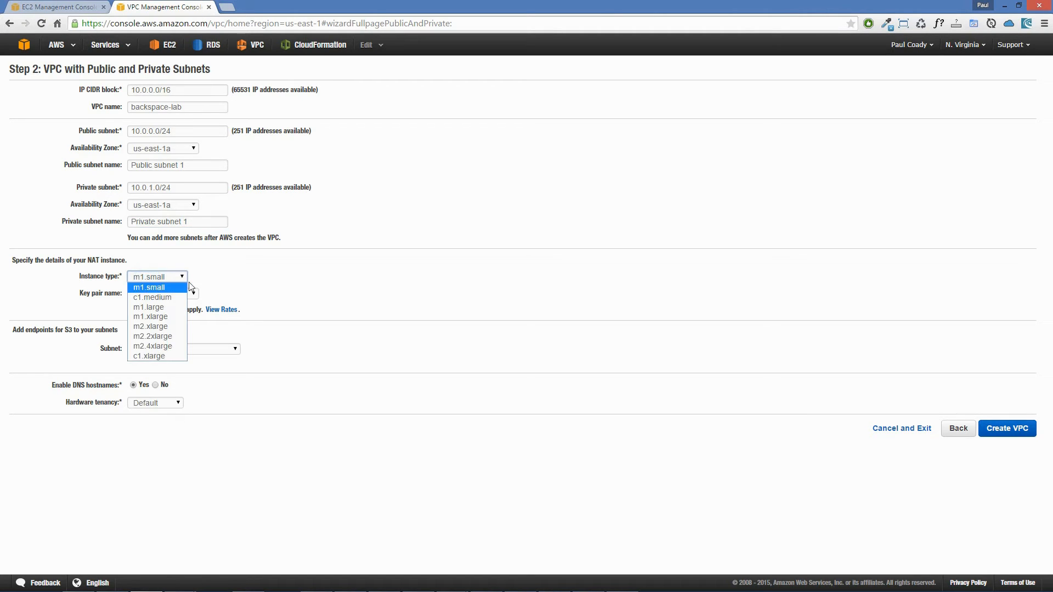
left_click(161, 287)
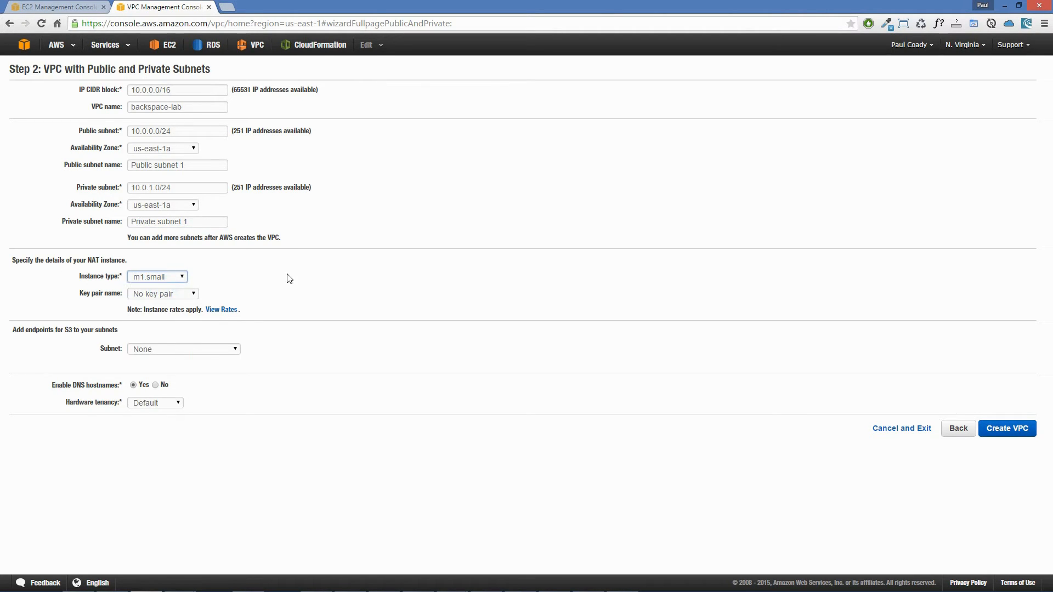
left_click(194, 297)
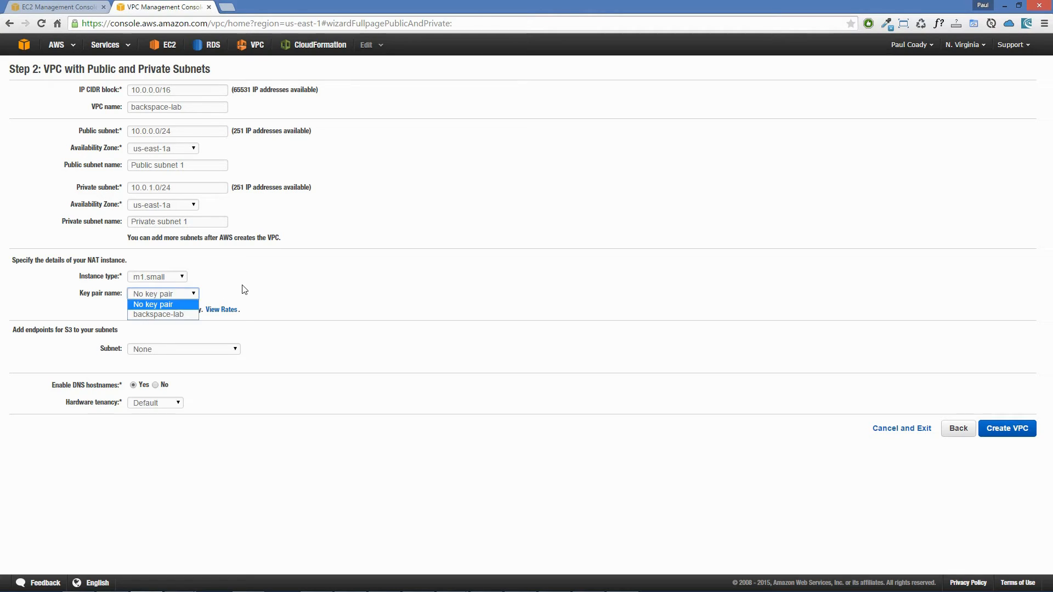
left_click(178, 315)
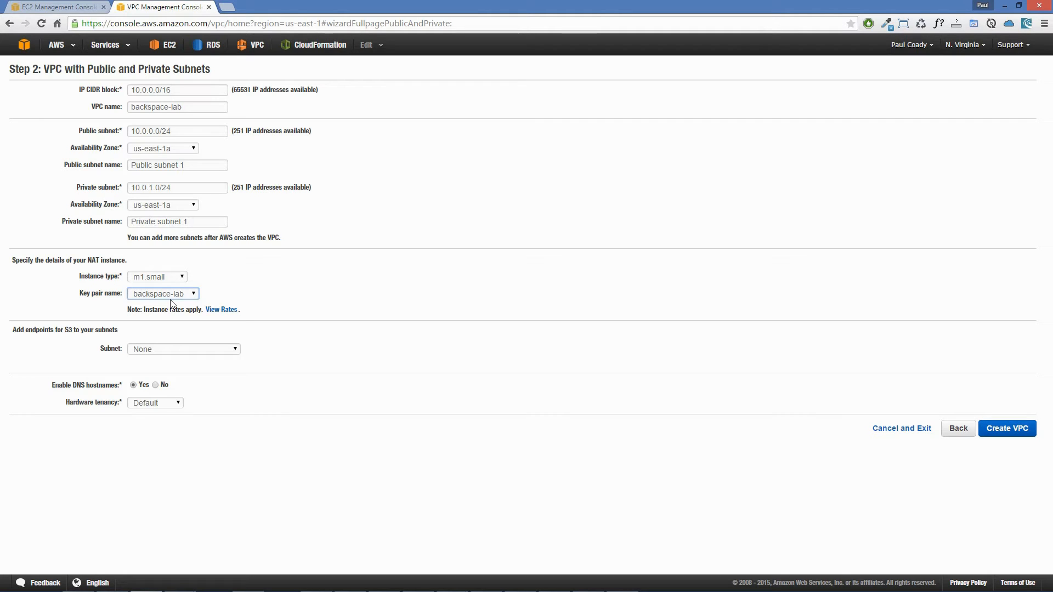
left_click(255, 288)
- Add S3 endpoints to the public and private subnets, create the VPC and go to the VPC list
left_click(15, 331)
left_click_drag(17, 333, 141, 334)
left_click(228, 341)
left_click(236, 350)
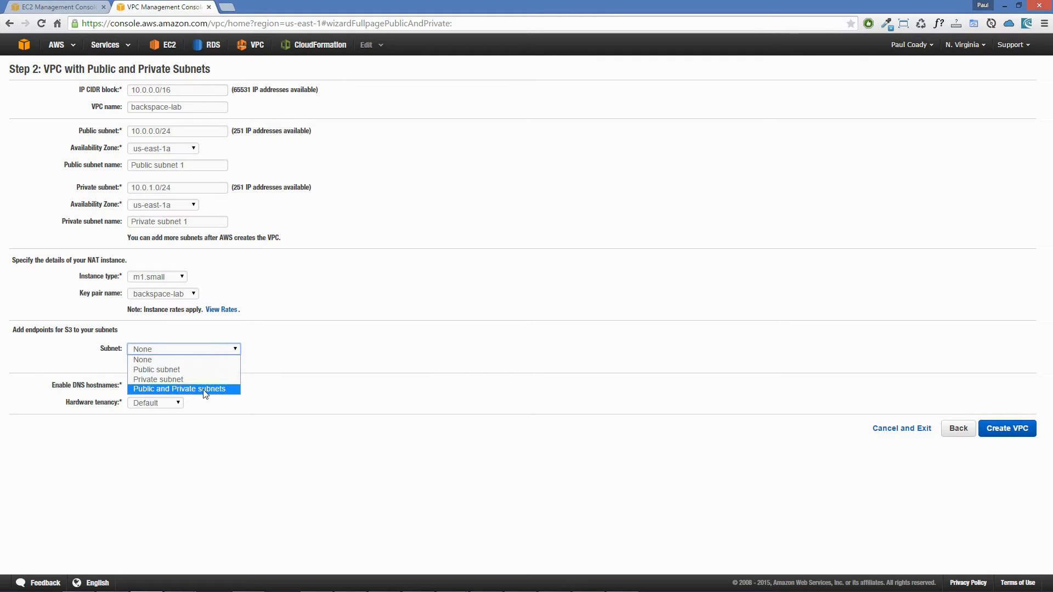
left_click(153, 390)
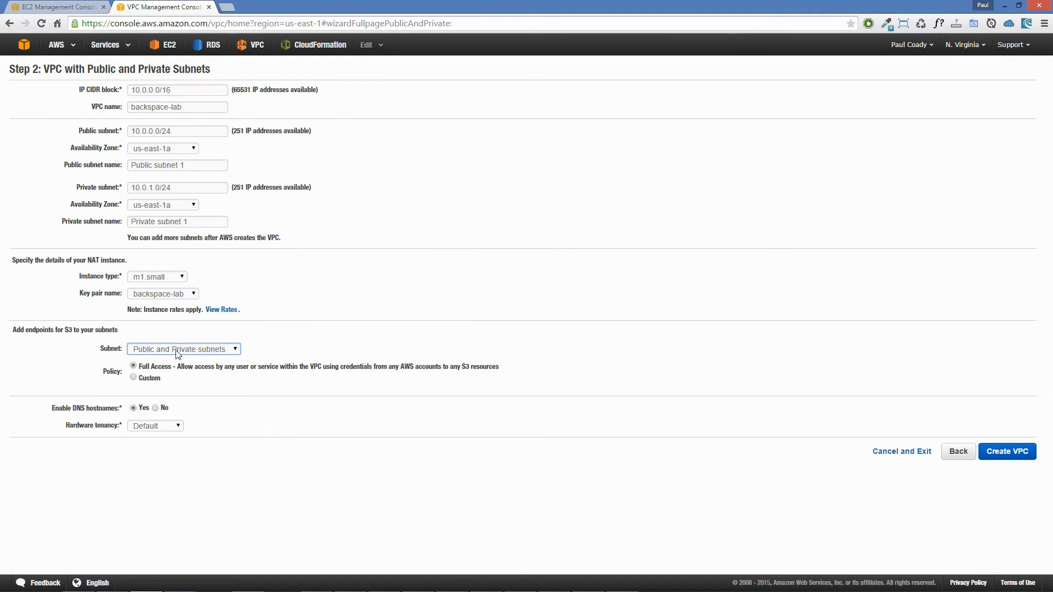
left_click(285, 345)
left_click(1007, 452)
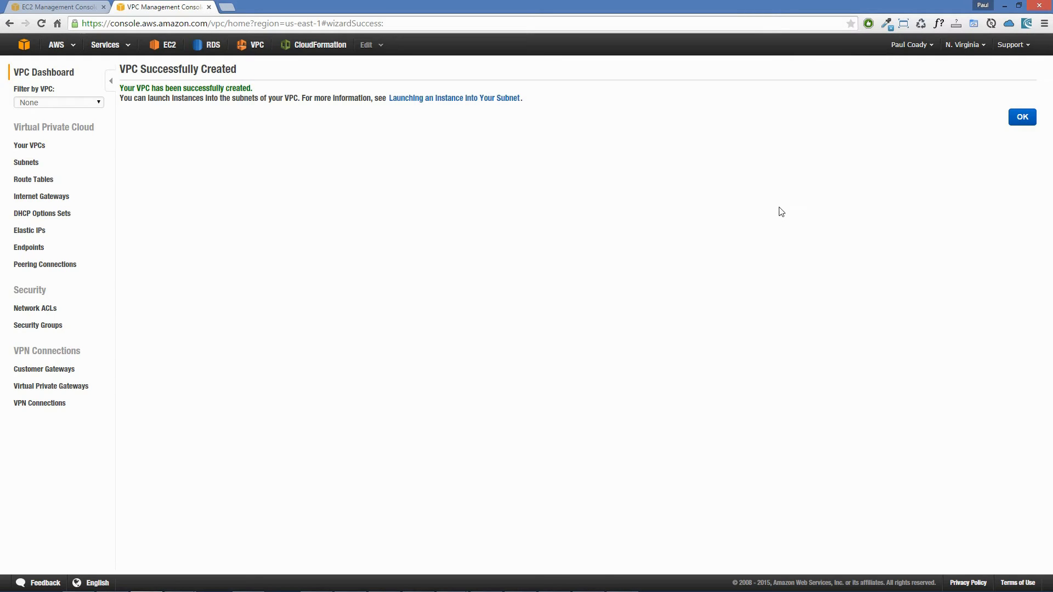
left_click(1010, 120)
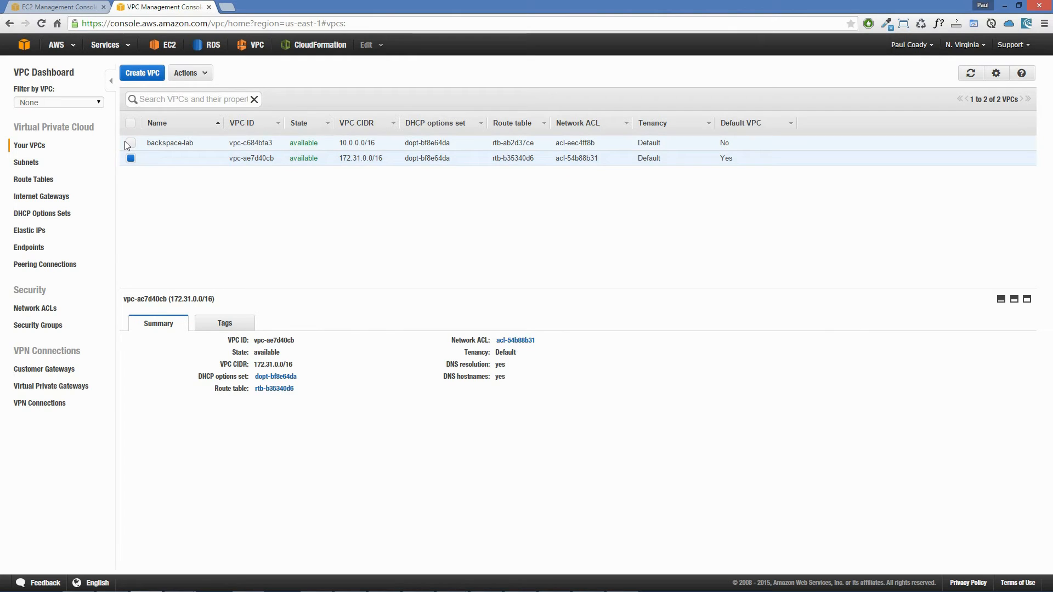
- Select only the backspace-lab VPC and examine the route table and network ACL in its summary
left_click(160, 157)
left_click(131, 160)
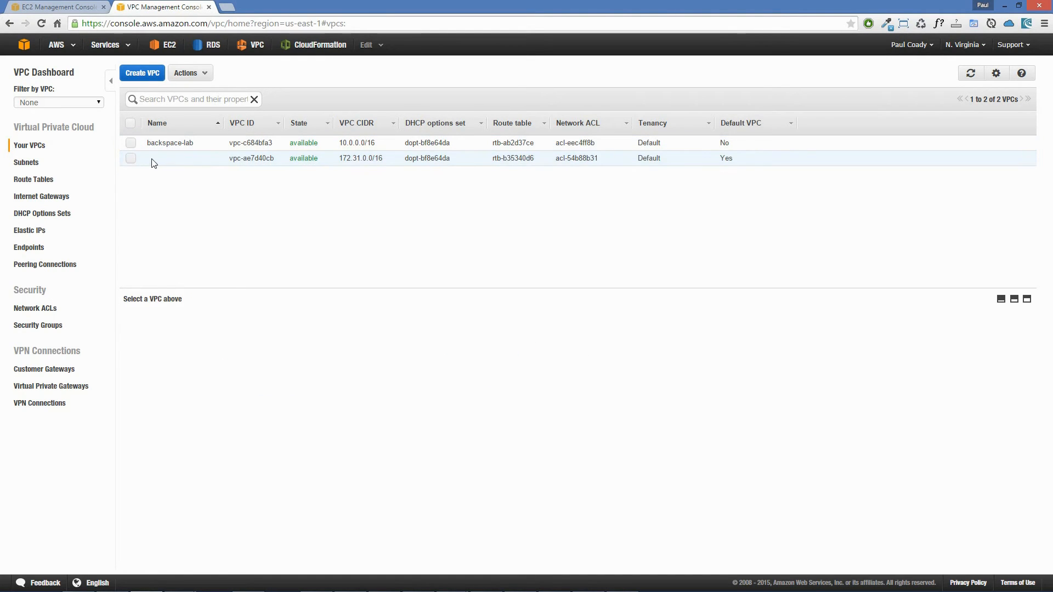
left_click(131, 143)
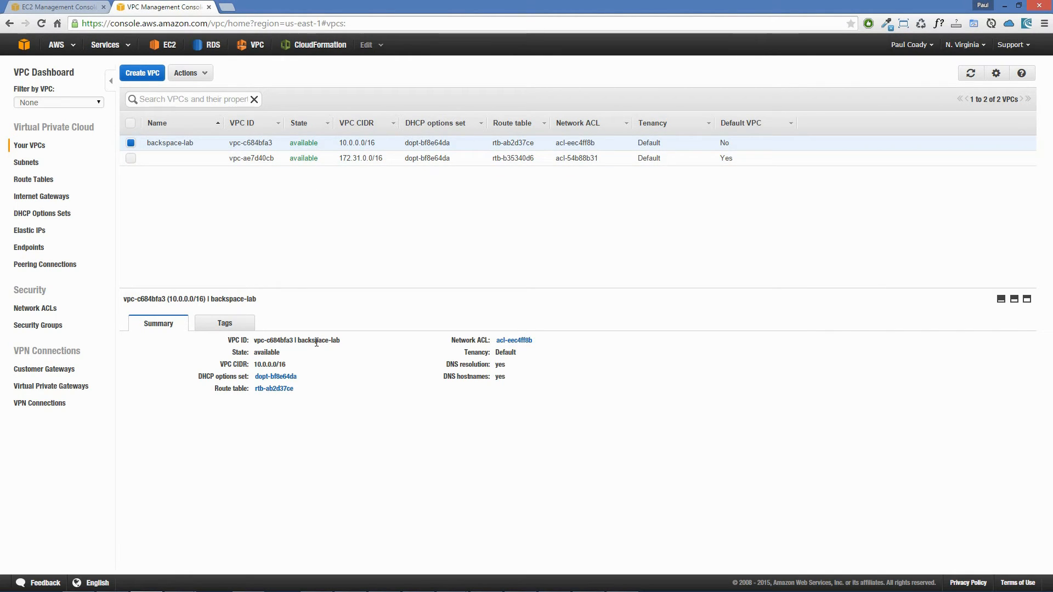
left_click_drag(307, 387, 254, 388)
left_click(322, 392)
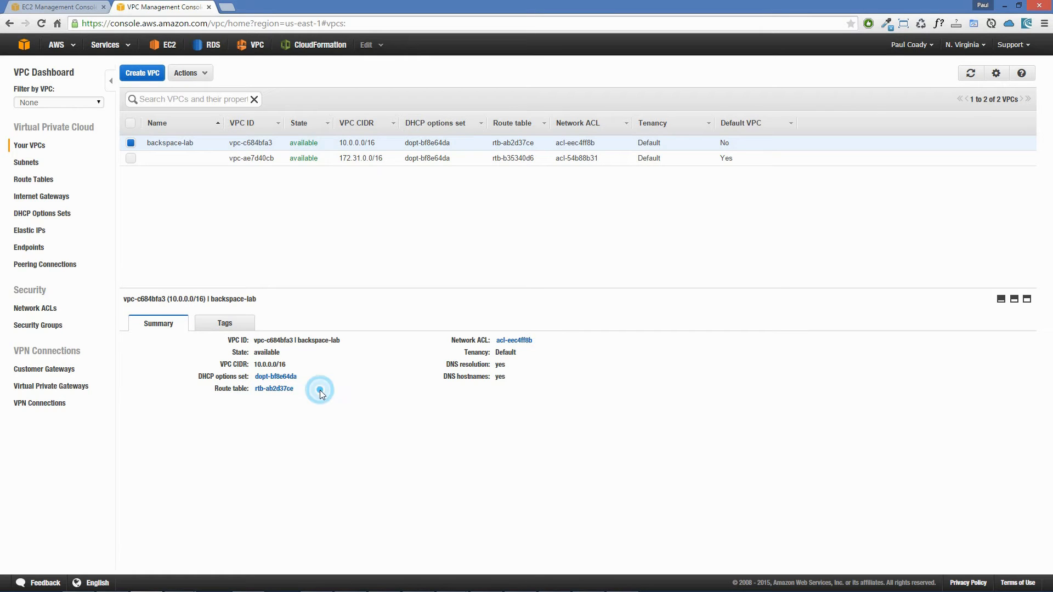
left_click_drag(562, 338, 502, 344)
left_click(587, 351)
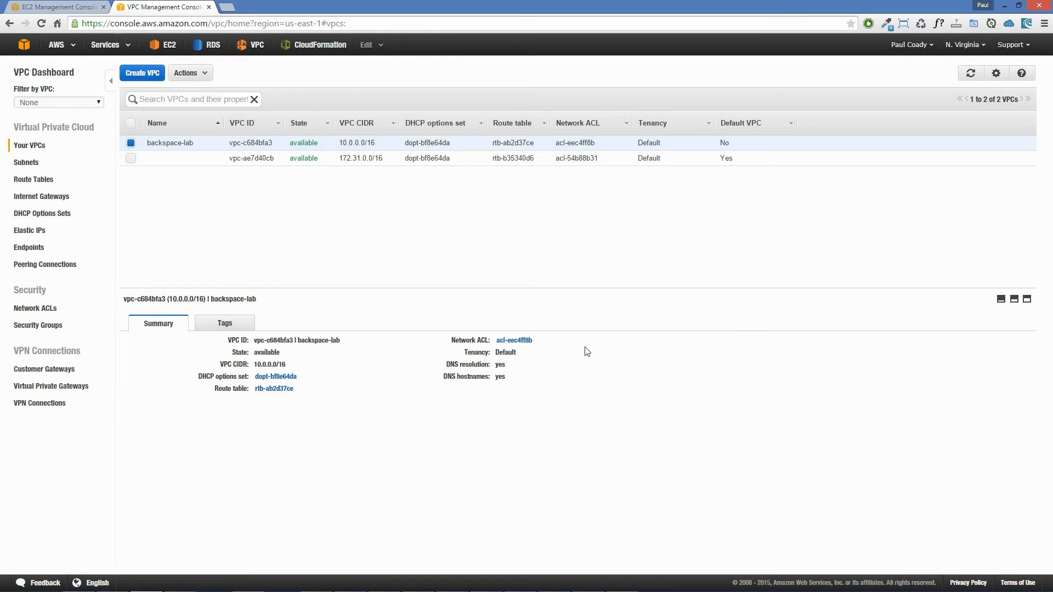
- List the subnets and examine the summaries of Private subnet 1 and Public subnet 1 in turn
left_click(29, 166)
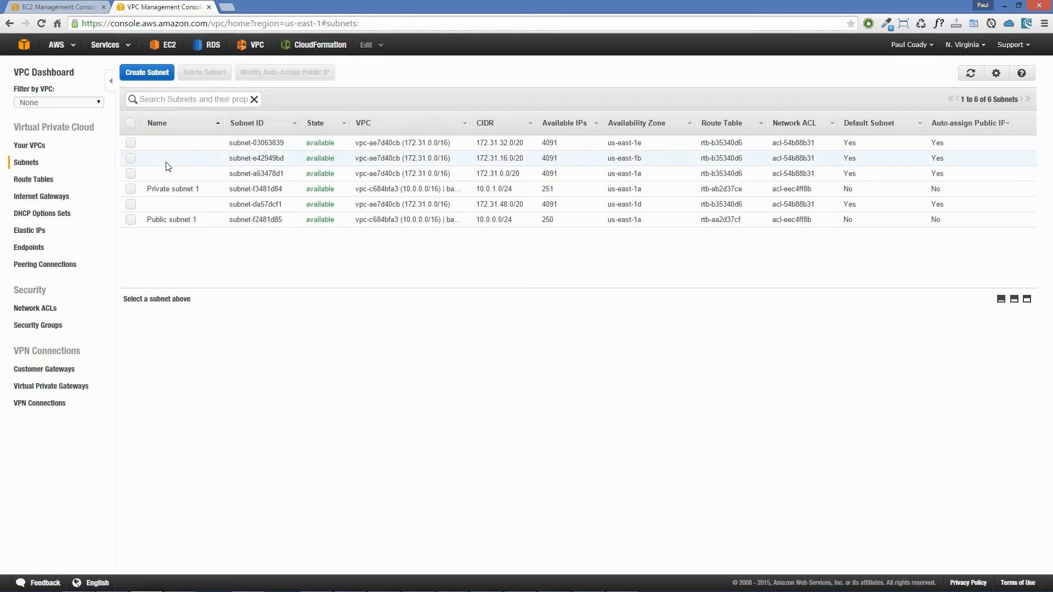
left_click(130, 189)
left_click(130, 220)
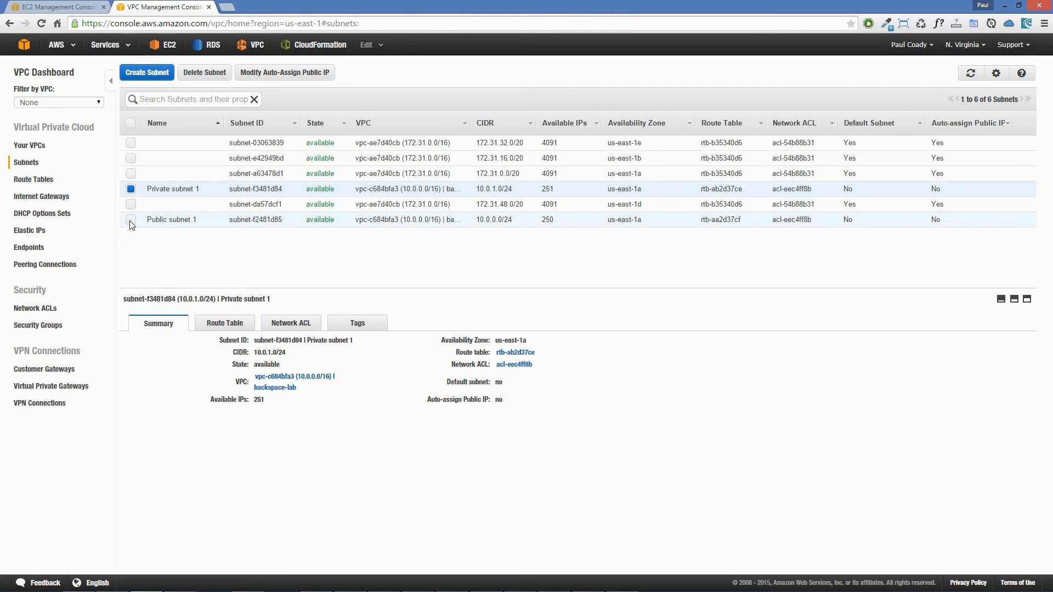
left_click(131, 188)
left_click(132, 220)
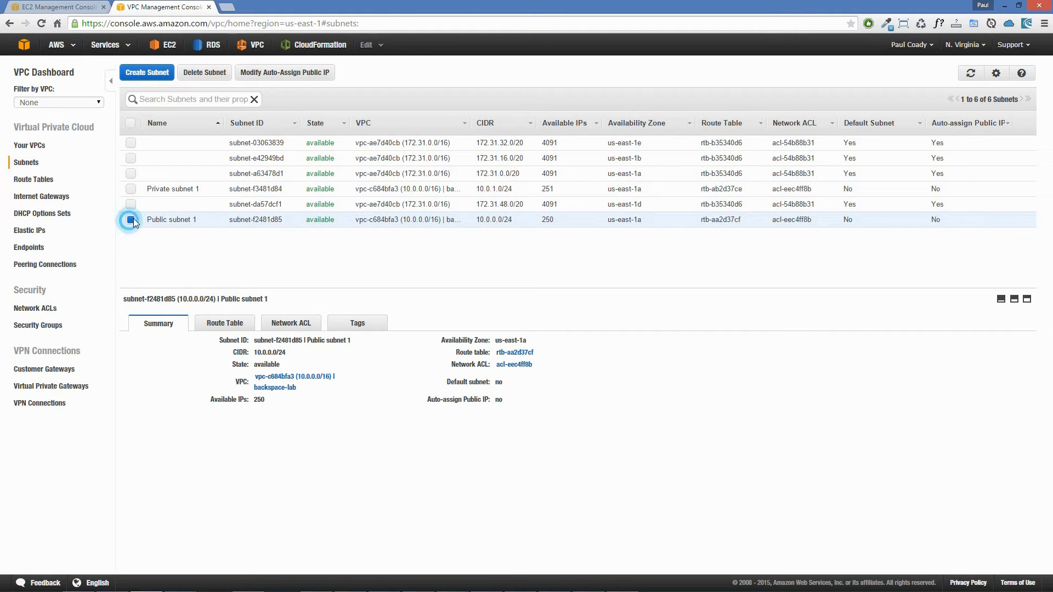
- Examine the route table of Private subnet 1, checking the destination and target of its local, S3 endpoint and 0.0.0.0/0 routes
left_click(131, 188)
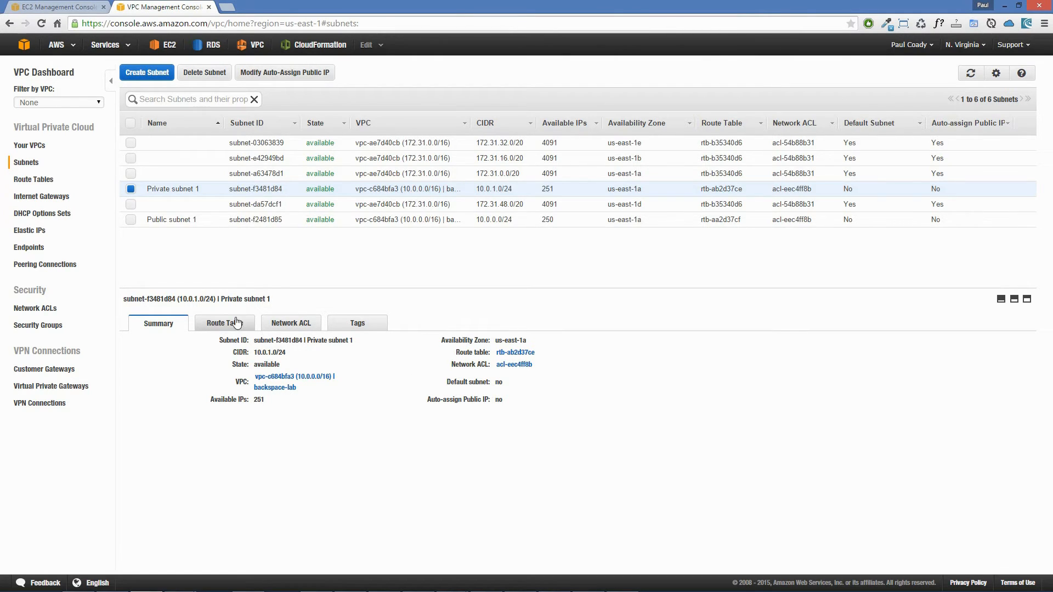
left_click(222, 326)
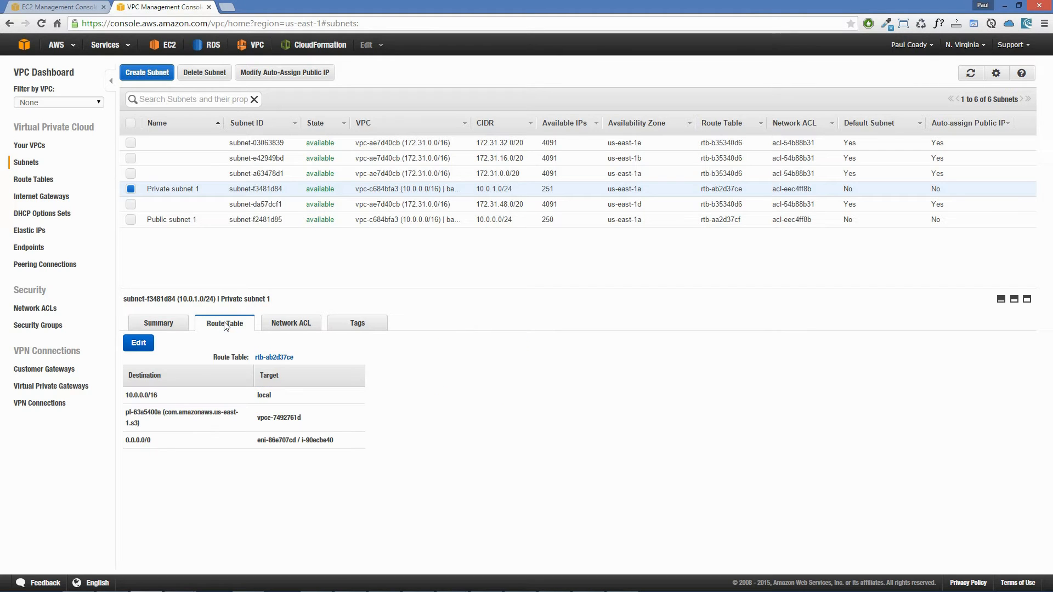
left_click_drag(126, 399, 172, 397)
left_click_drag(264, 395, 280, 396)
left_click(278, 401)
left_click_drag(258, 419, 303, 419)
left_click(161, 426)
left_click_drag(154, 441, 131, 442)
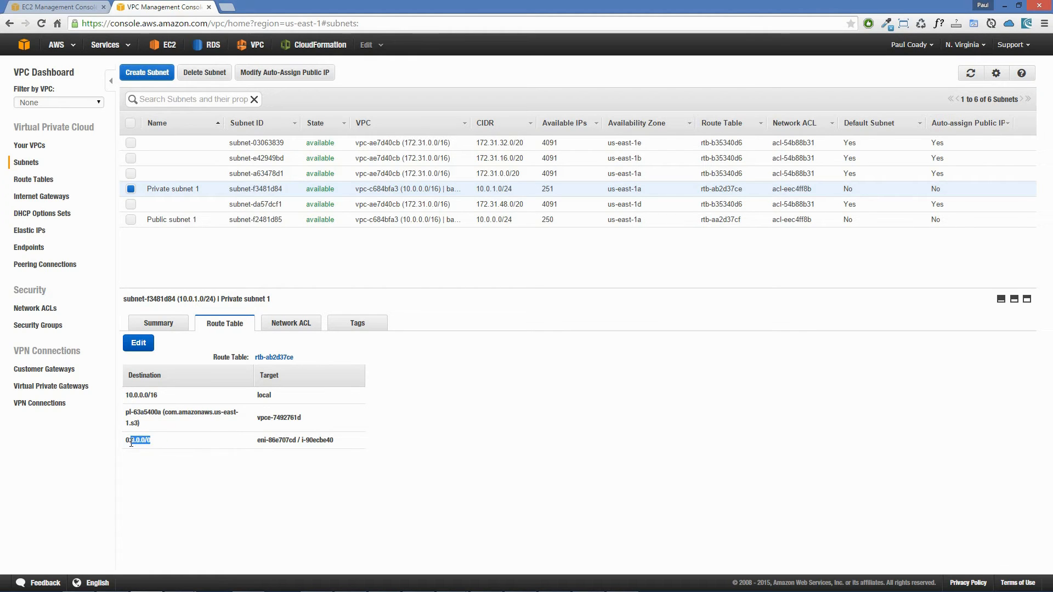
left_click(160, 441)
left_click_drag(257, 440, 264, 440)
left_click(335, 443)
triple_click(334, 442)
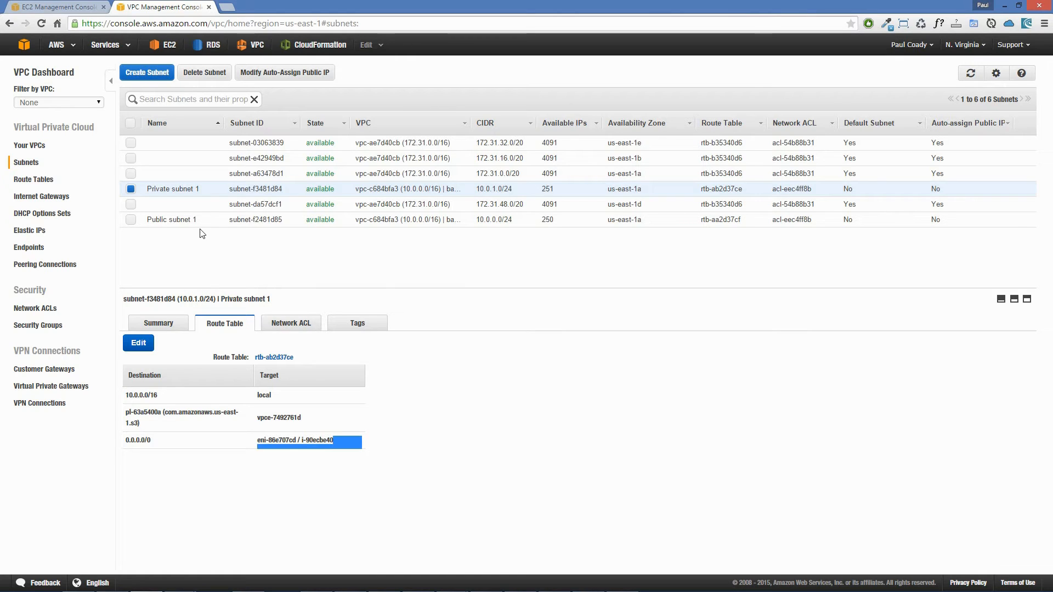
- Examine the network ACL of Private subnet 1, and select only Public subnet 1 to review its summary
left_click(311, 328)
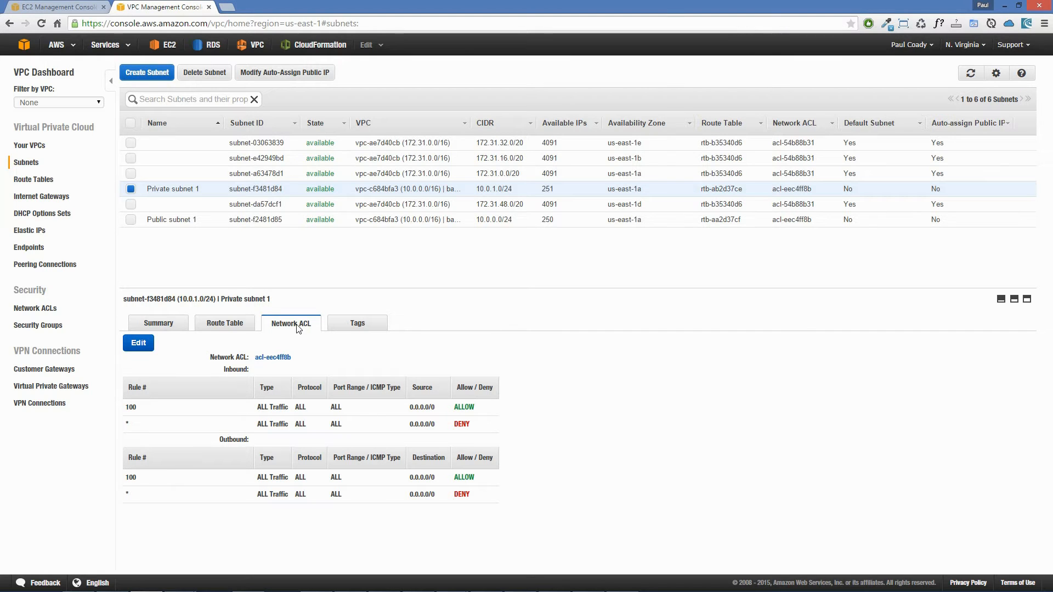
left_click(225, 324)
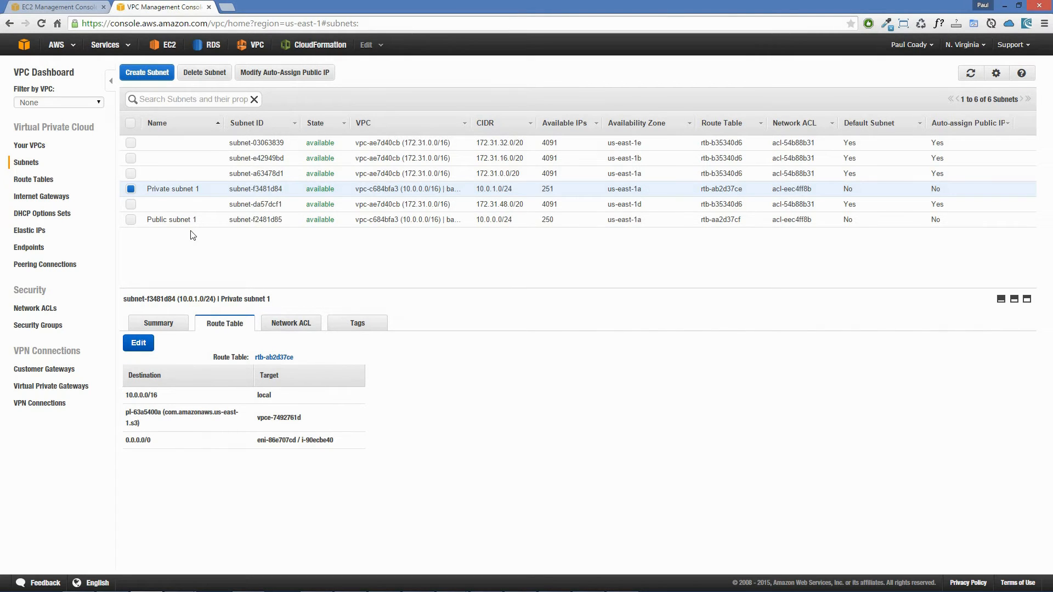
left_click(132, 219)
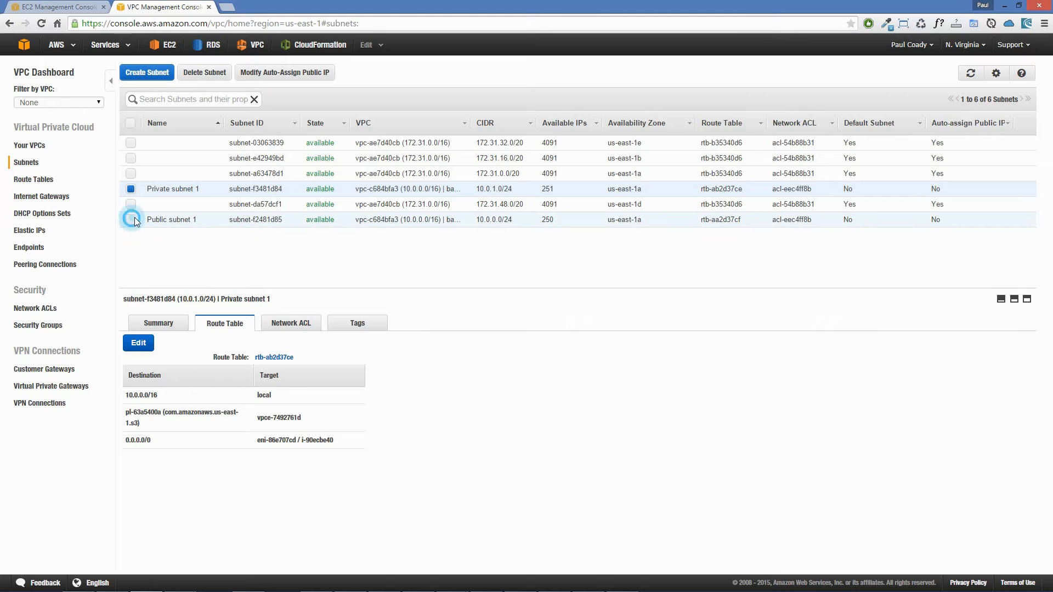
left_click(131, 189)
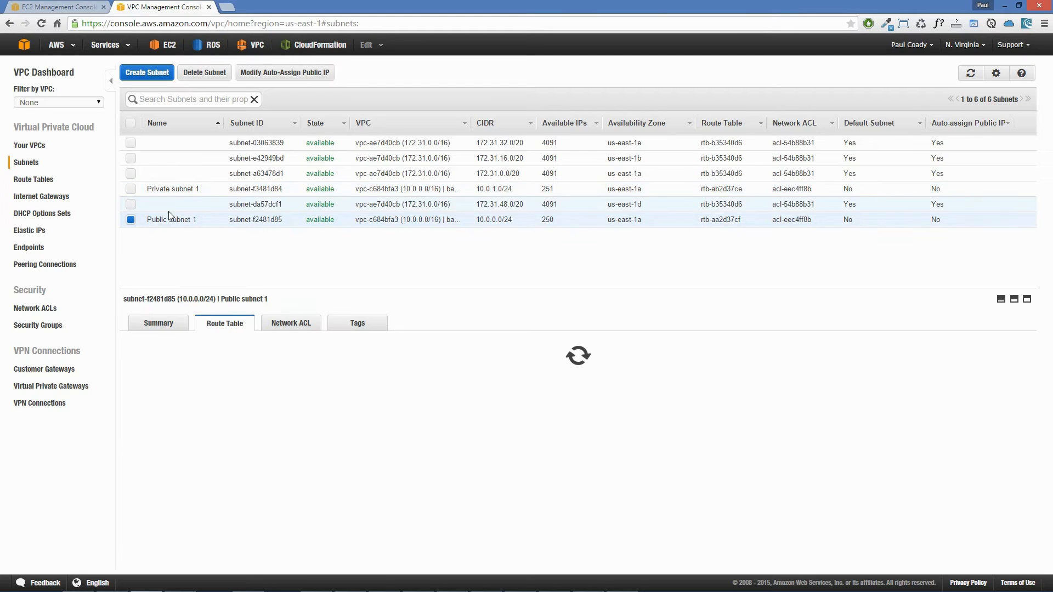
left_click(179, 328)
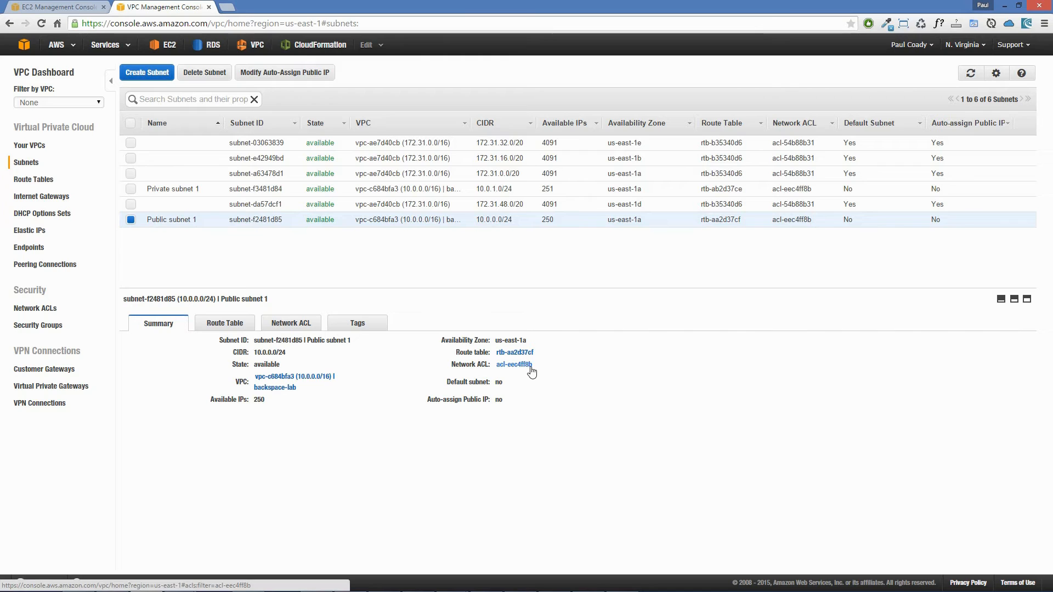
- Examine the route table of Public subnet 1, checking the target of its 0.0.0.0/0 route, and its network ACL rules
left_click(231, 324)
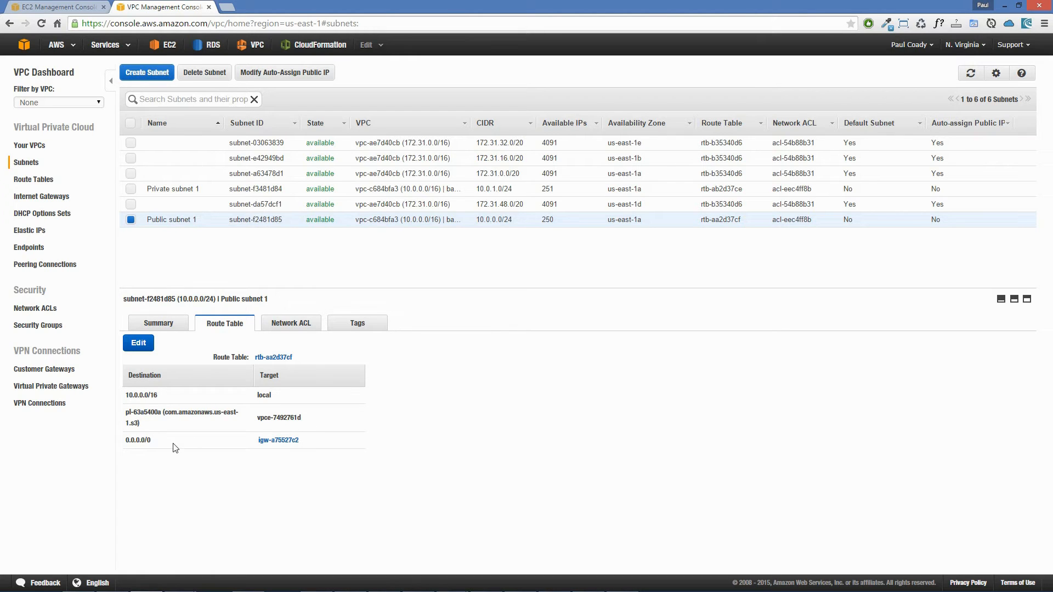
left_click_drag(159, 442, 124, 442)
left_click(150, 443)
left_click_drag(316, 440, 257, 441)
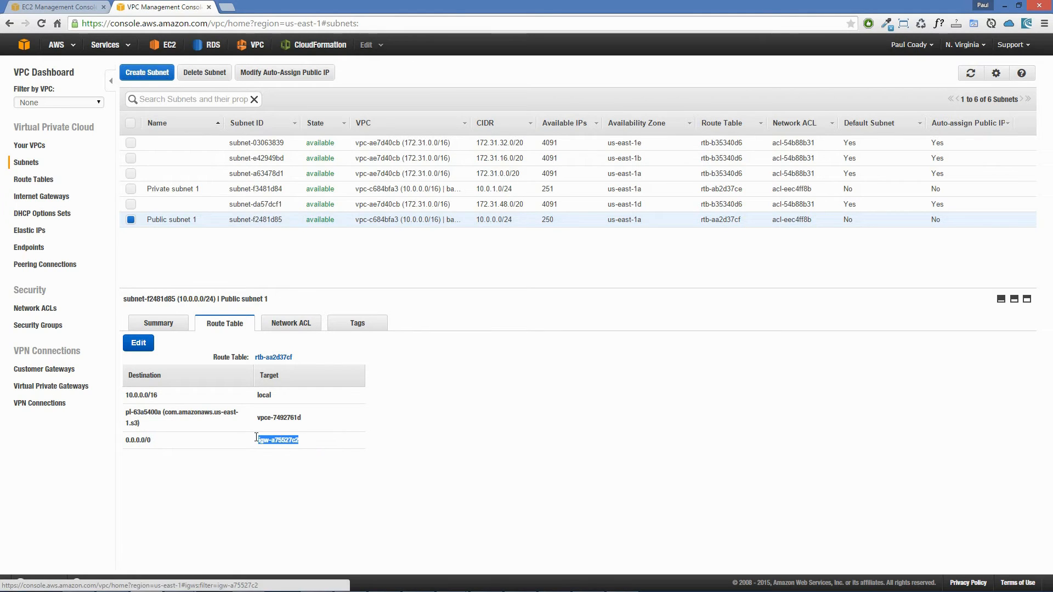
left_click(330, 442)
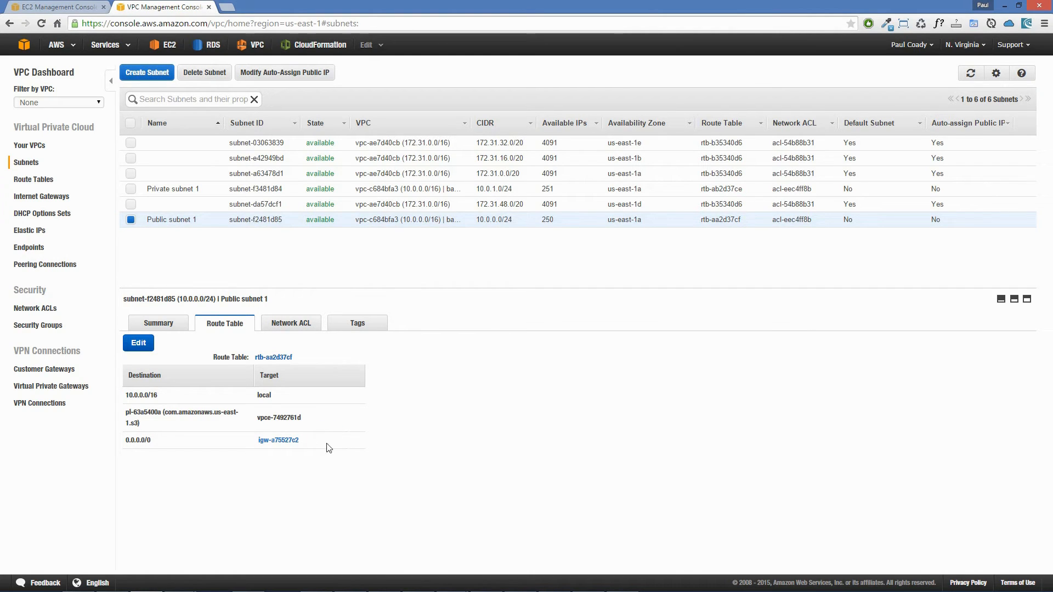
left_click(318, 437)
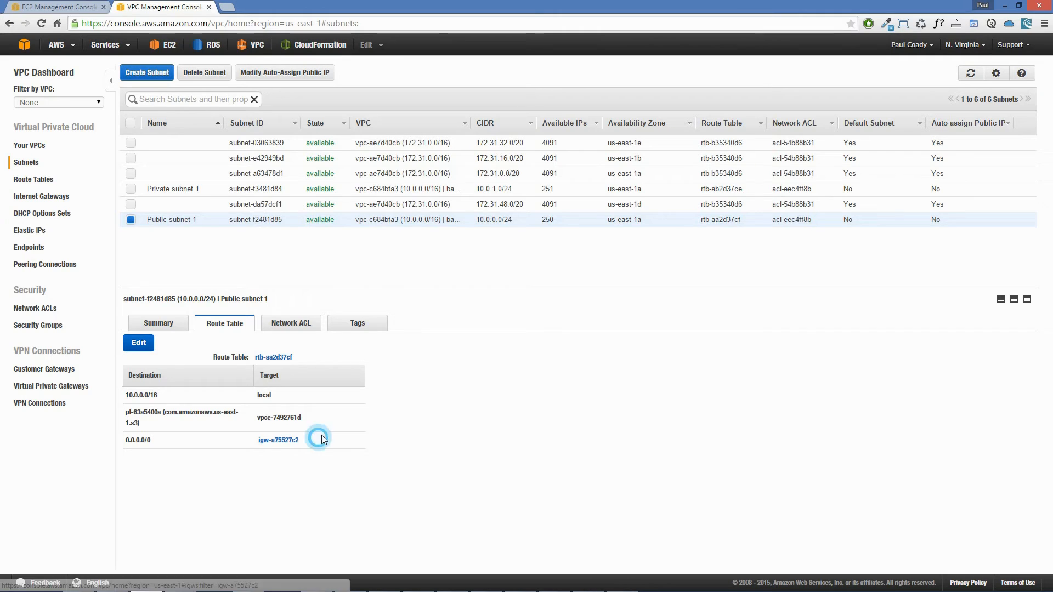
left_click(289, 323)
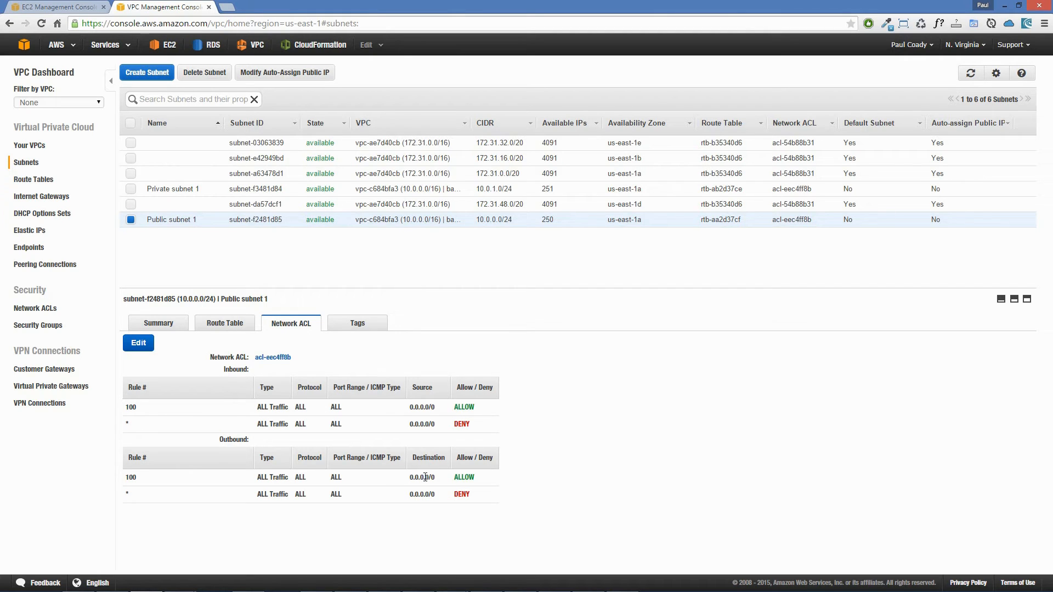
- List the internet gateways, select only the one attached to backspace-lab and widen the VPC column to show the full name
left_click(51, 202)
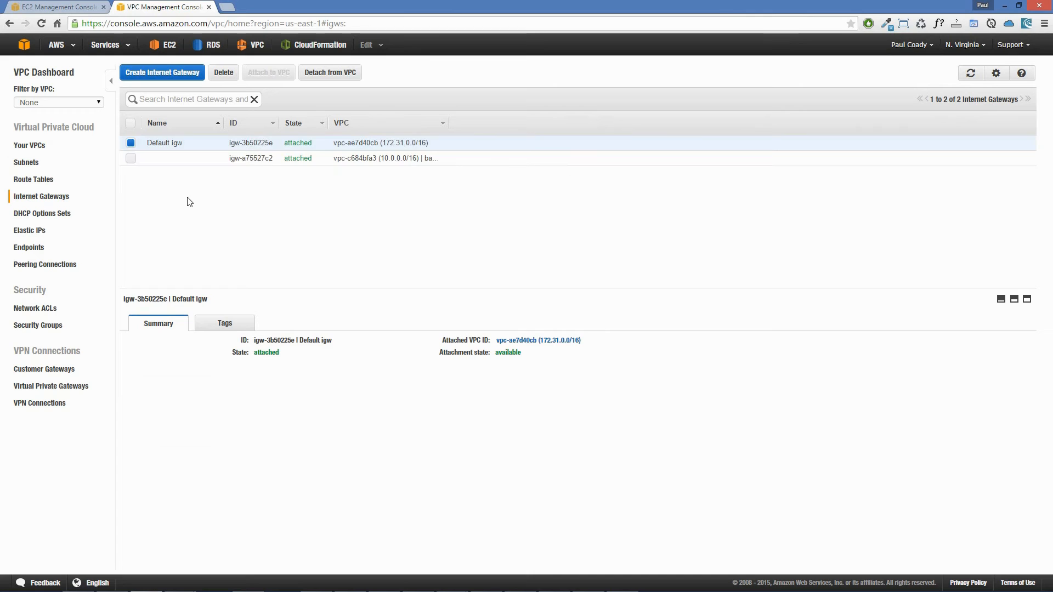
mouse_move(145, 145)
left_click(132, 144)
left_click(131, 159)
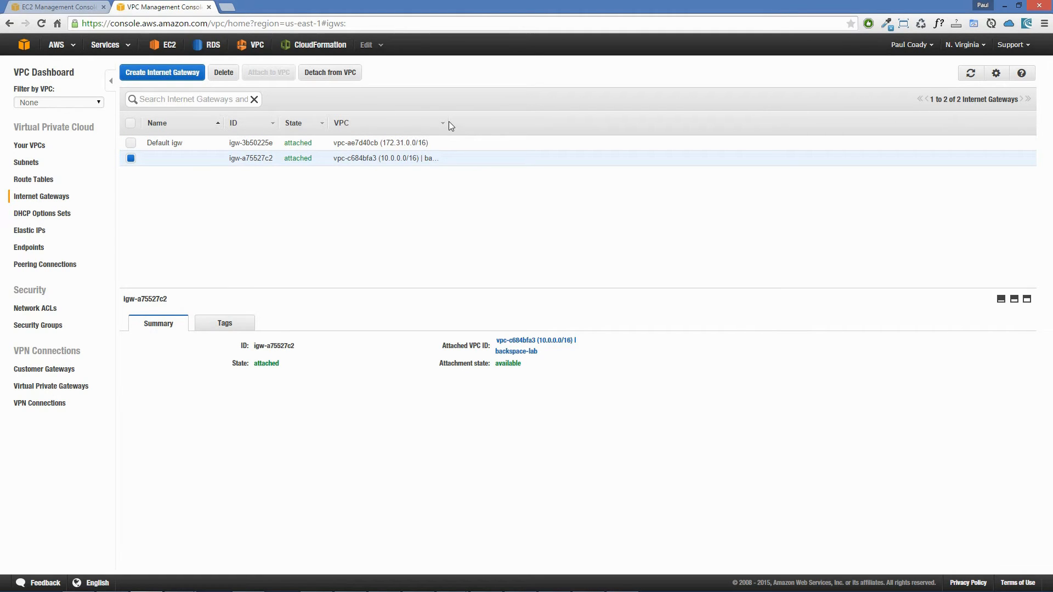
left_click_drag(447, 122, 545, 120)
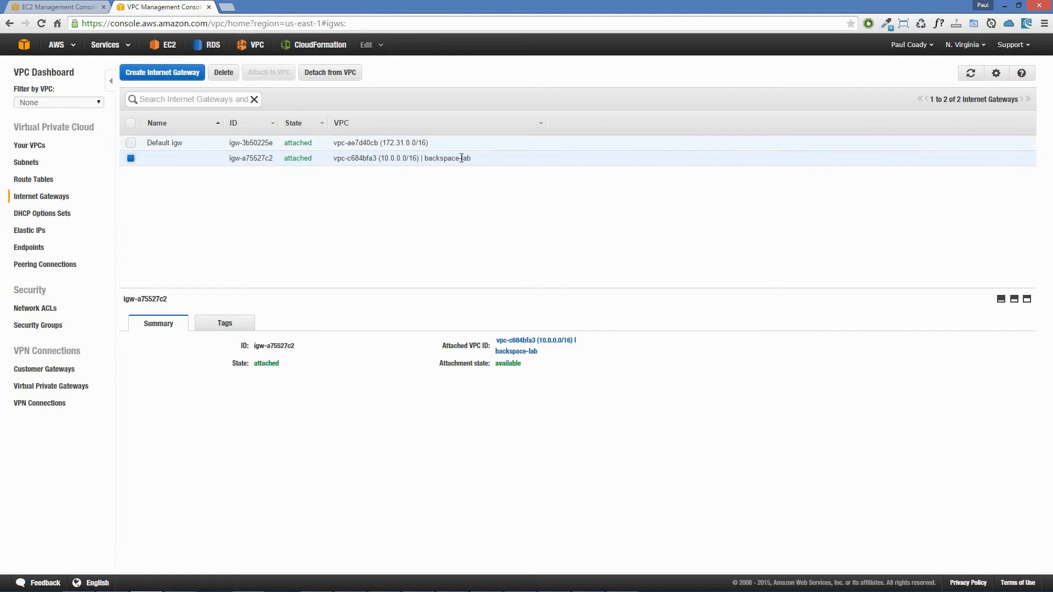
- List the Elastic IPs, select the address assigned to an instance and check its network interface ID
left_click(30, 231)
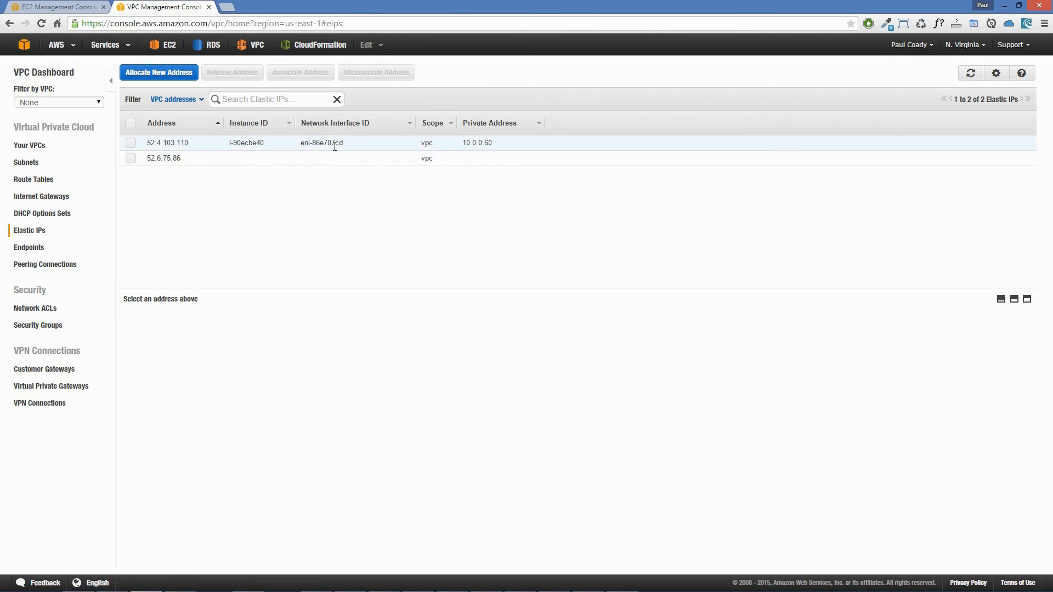
left_click(130, 143)
left_click_drag(353, 142, 298, 144)
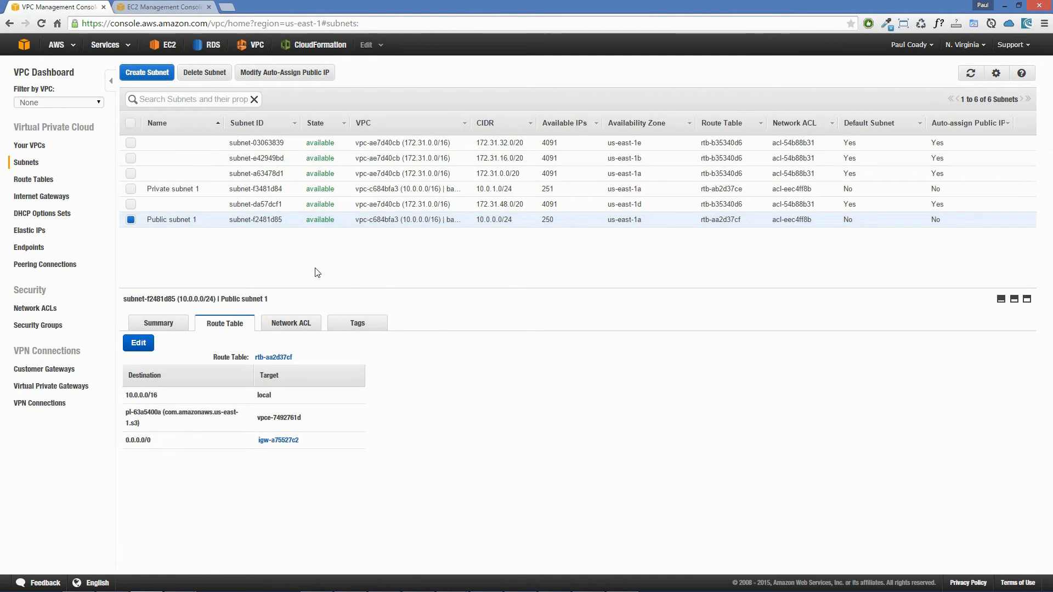
- Select only Private subnet 1 in the subnet list and open its linked route table
left_click(130, 190)
left_click(133, 219)
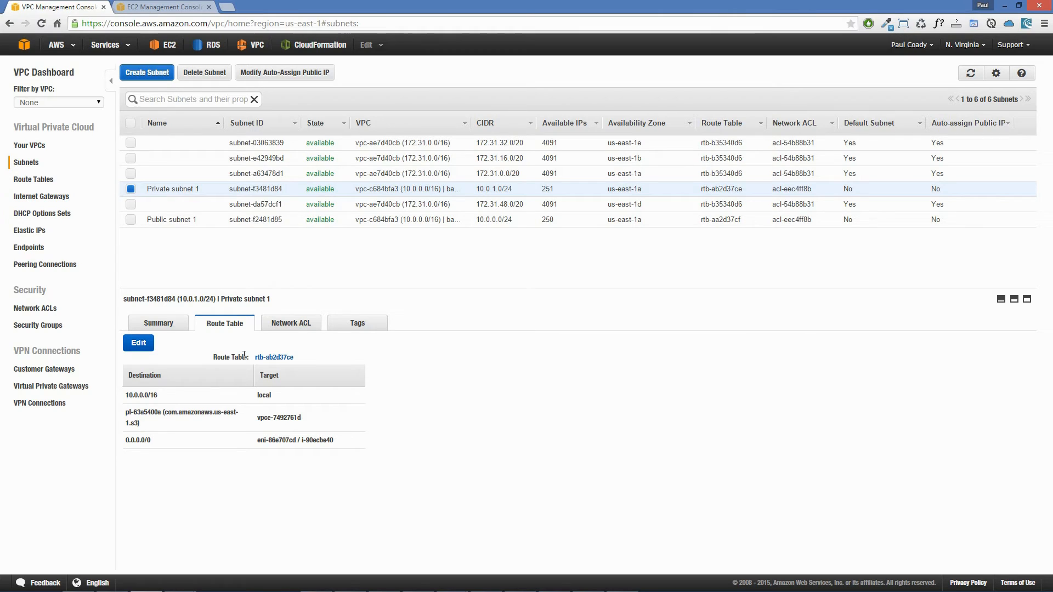
left_click_drag(243, 355, 306, 356)
left_click(329, 356)
left_click(281, 359)
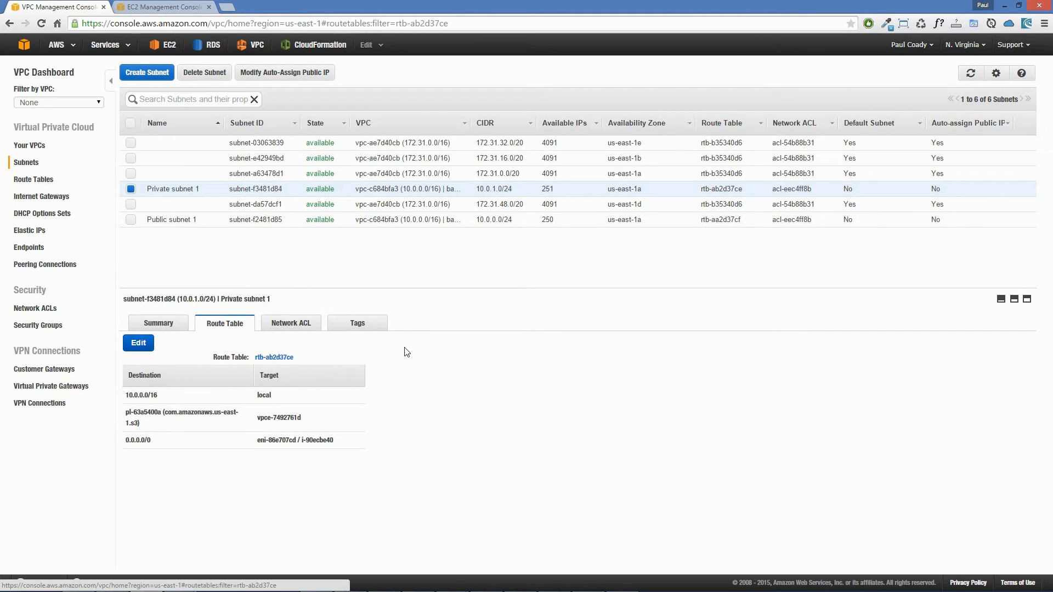
- Select the private subnet's route table and examine its routes and subnet associations
left_click(131, 142)
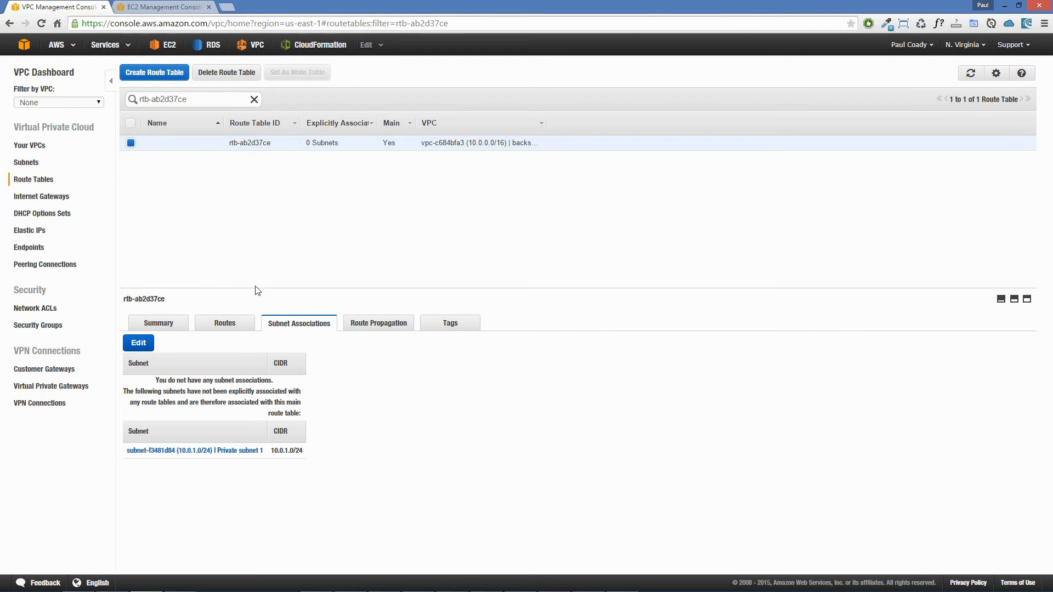
left_click(226, 324)
left_click(292, 324)
left_click_drag(156, 380, 283, 385)
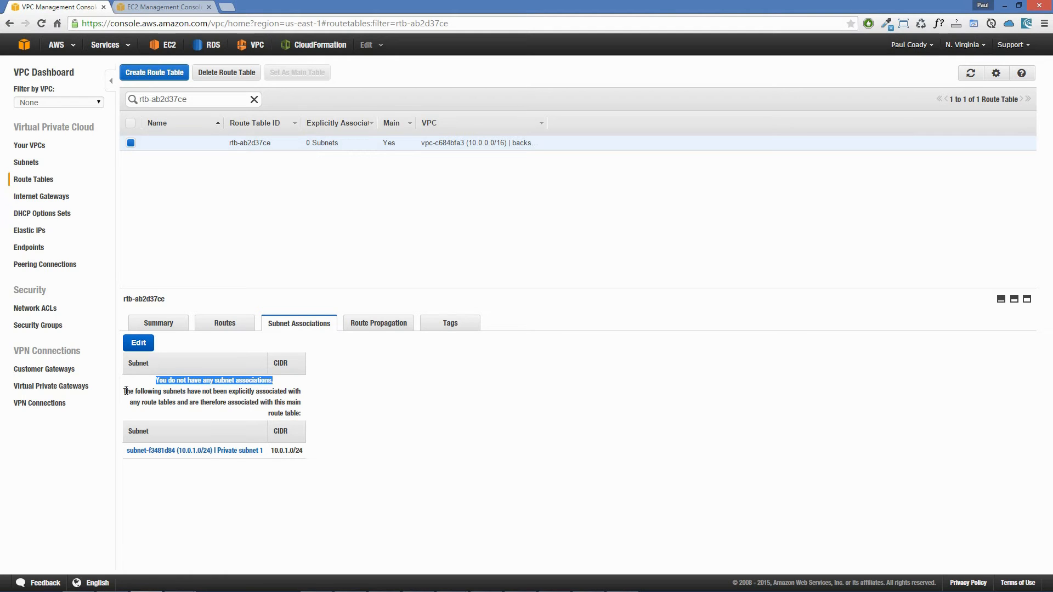
left_click(126, 390)
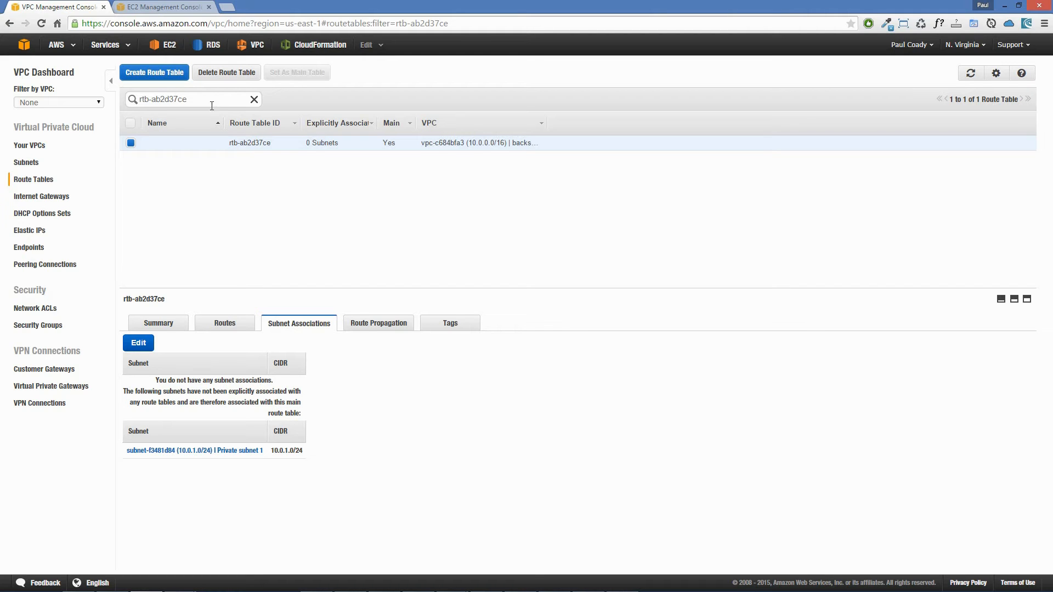
- Select only Public subnet 1 in the subnet list, open its linked route table and examine that table's subnet associations
left_click(27, 163)
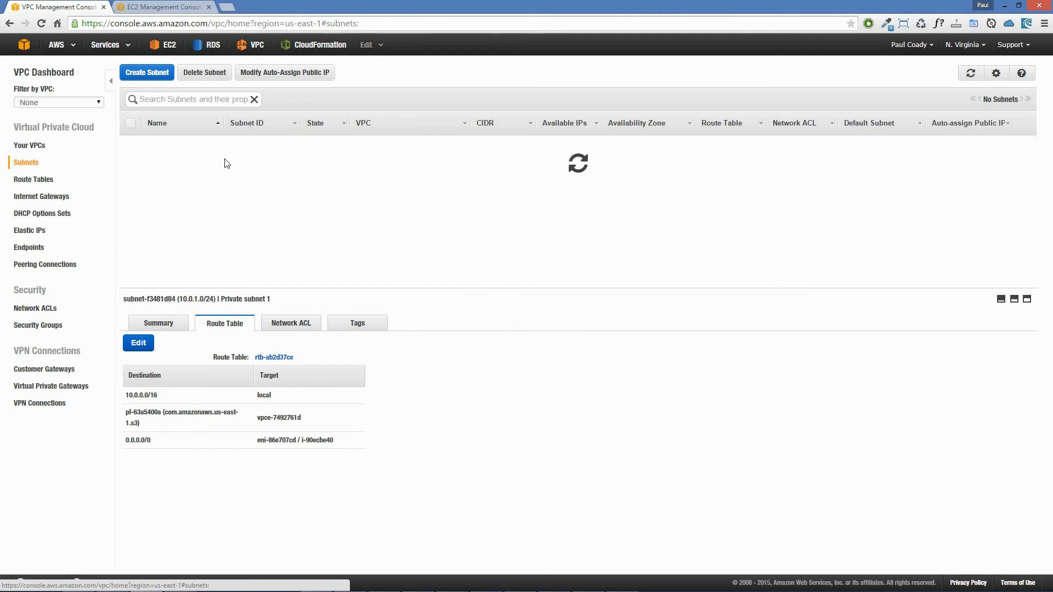
left_click(132, 220)
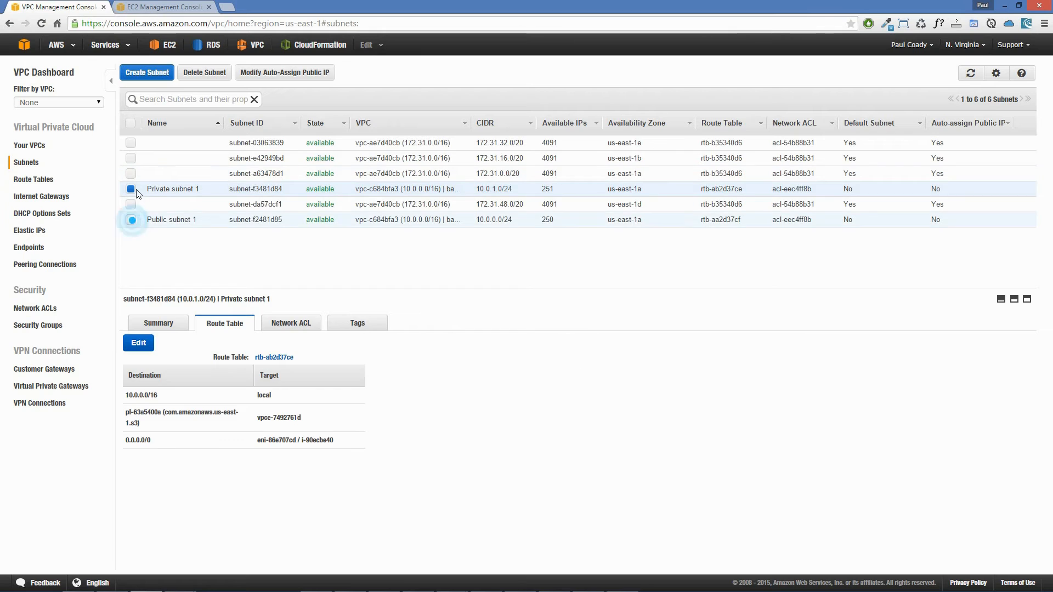
left_click(132, 190)
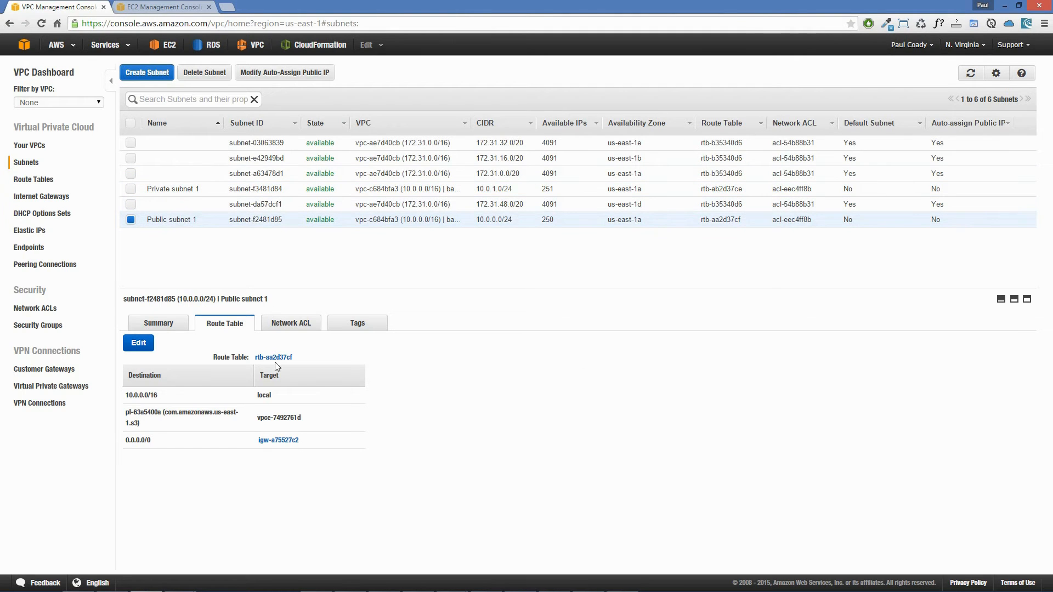
left_click(273, 358)
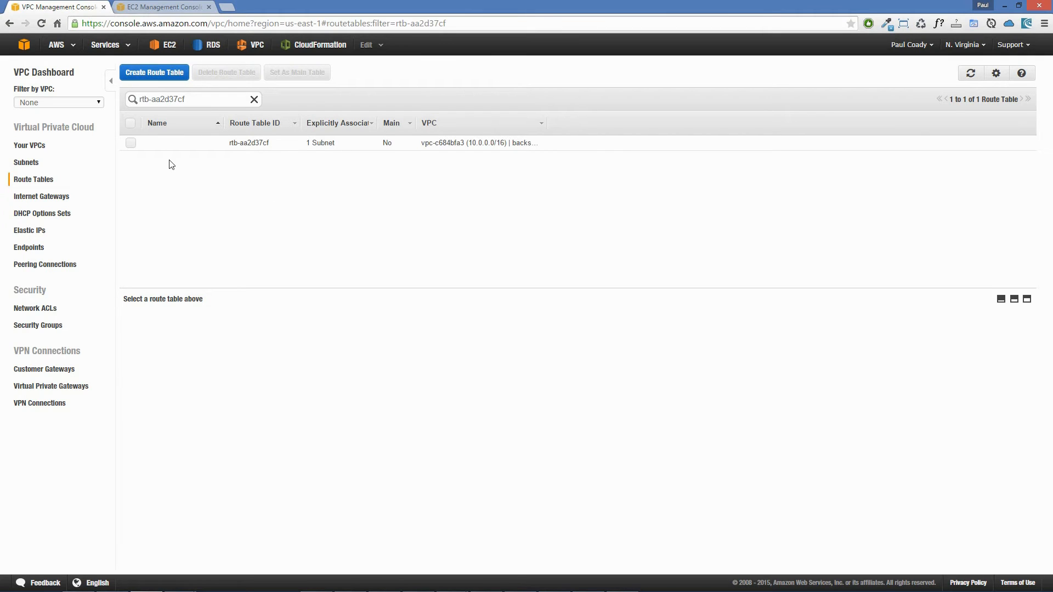
left_click(144, 143)
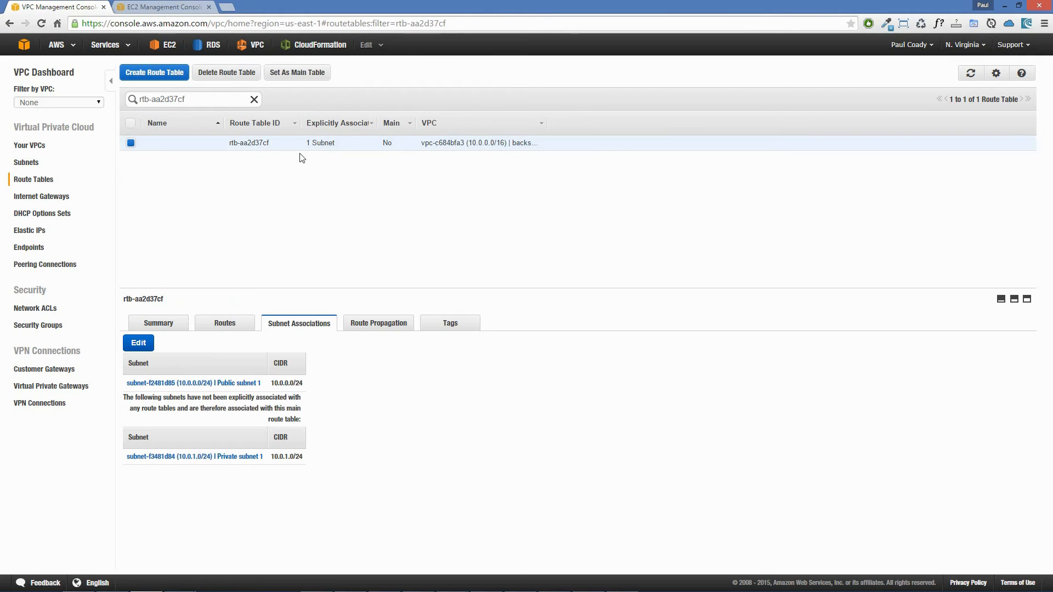
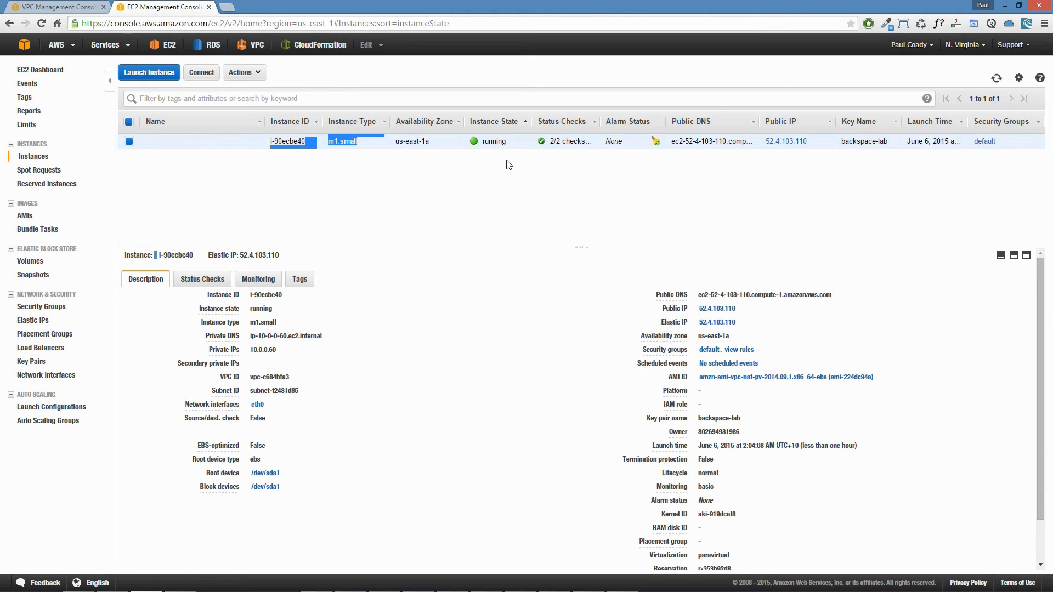
- Examine the description of the running m1.small EC2 instance, checking its virtualization type
left_click(227, 145)
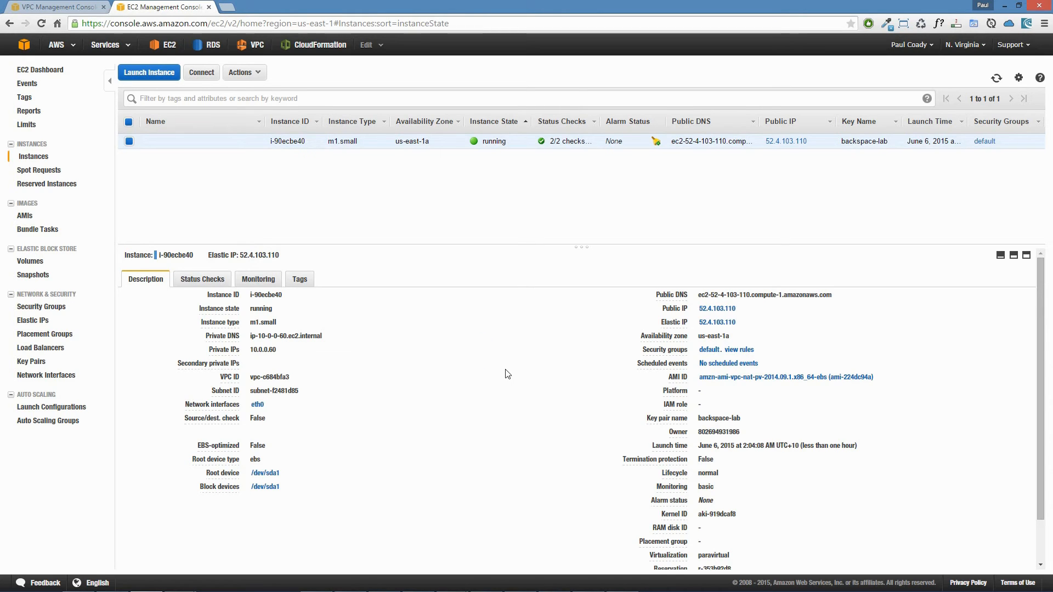
scroll(507, 374, "down", 1)
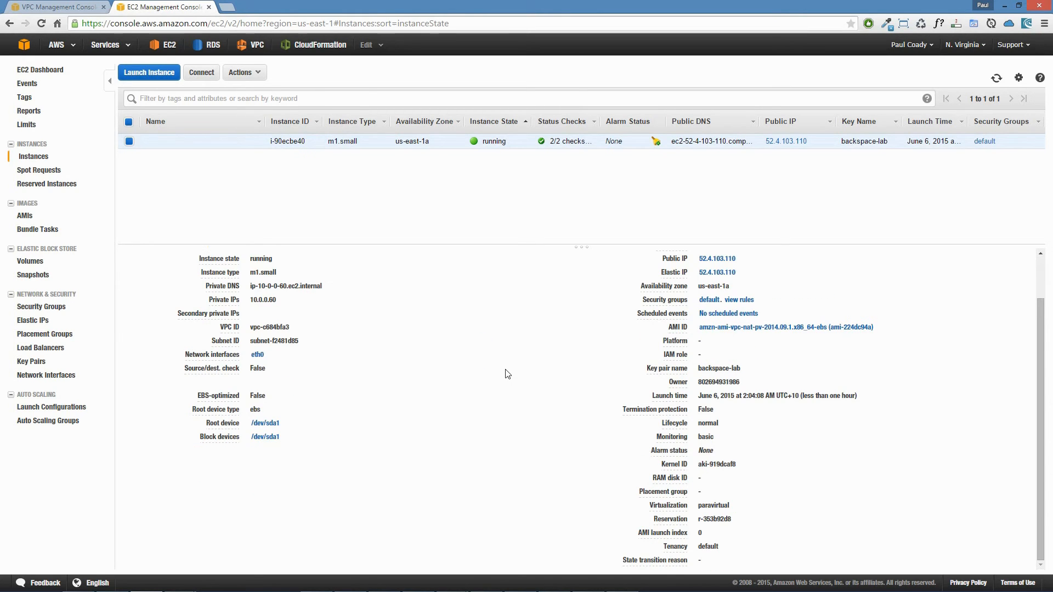
double_click(653, 505)
left_click_drag(714, 507, 748, 505)
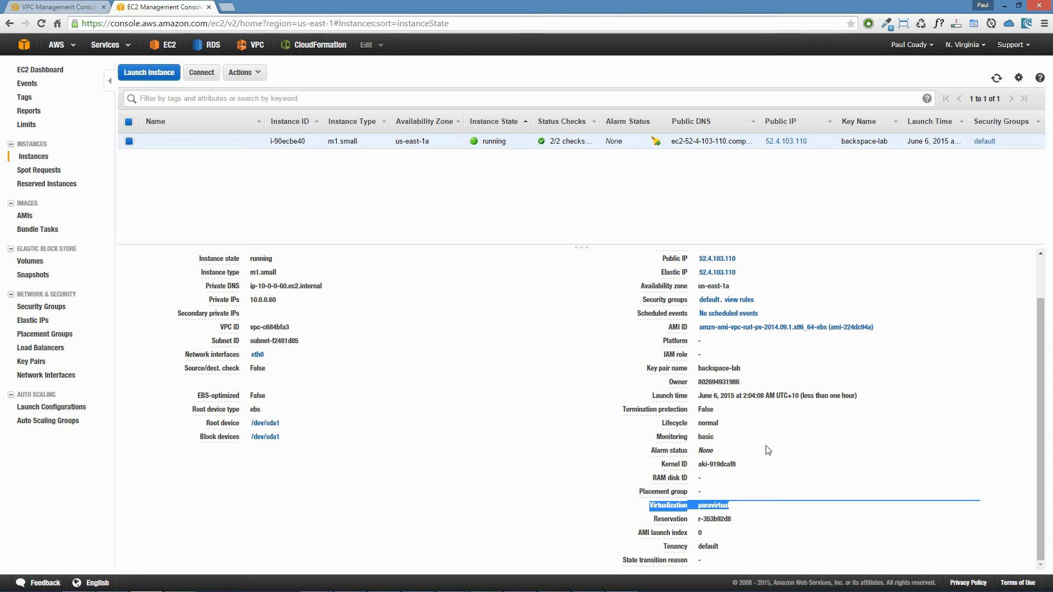
scroll(768, 449, "up", 1)
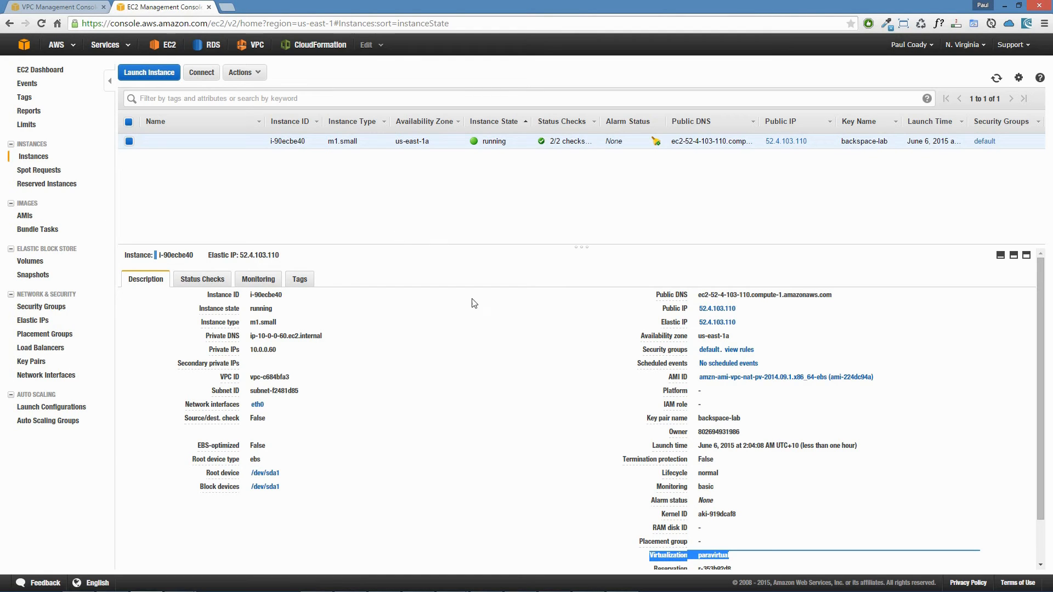
left_click(924, 325)
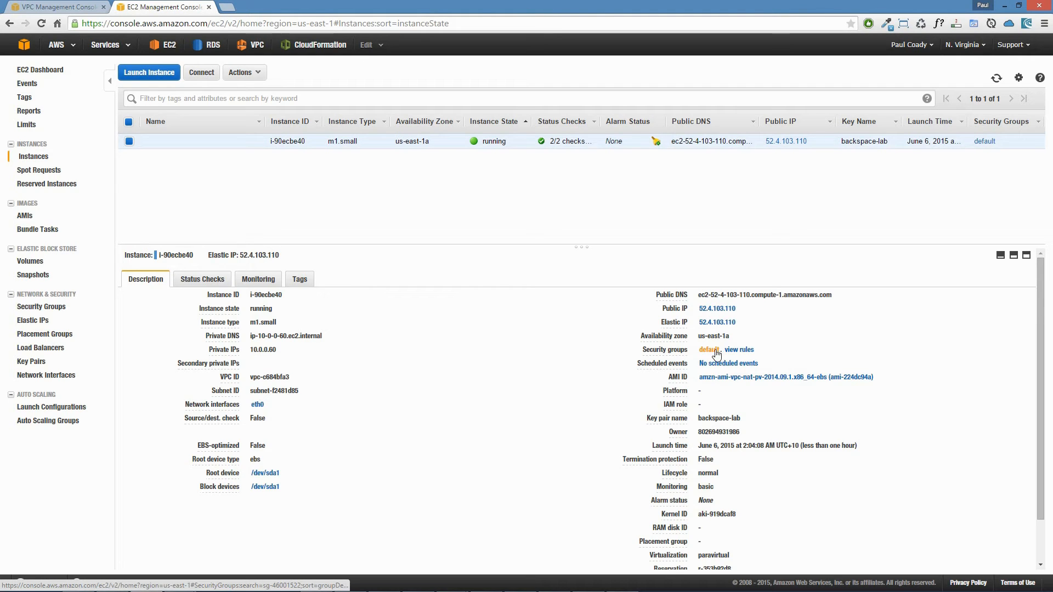
- Examine the inbound and outbound rules of the instance's default security group, and return to the running instances
left_click(735, 352)
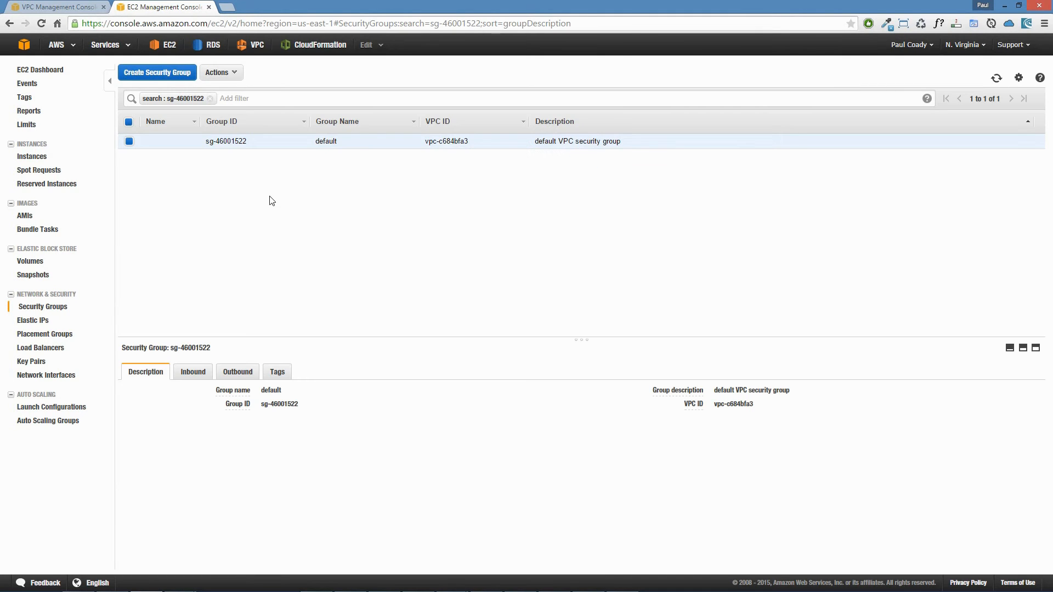
left_click(192, 372)
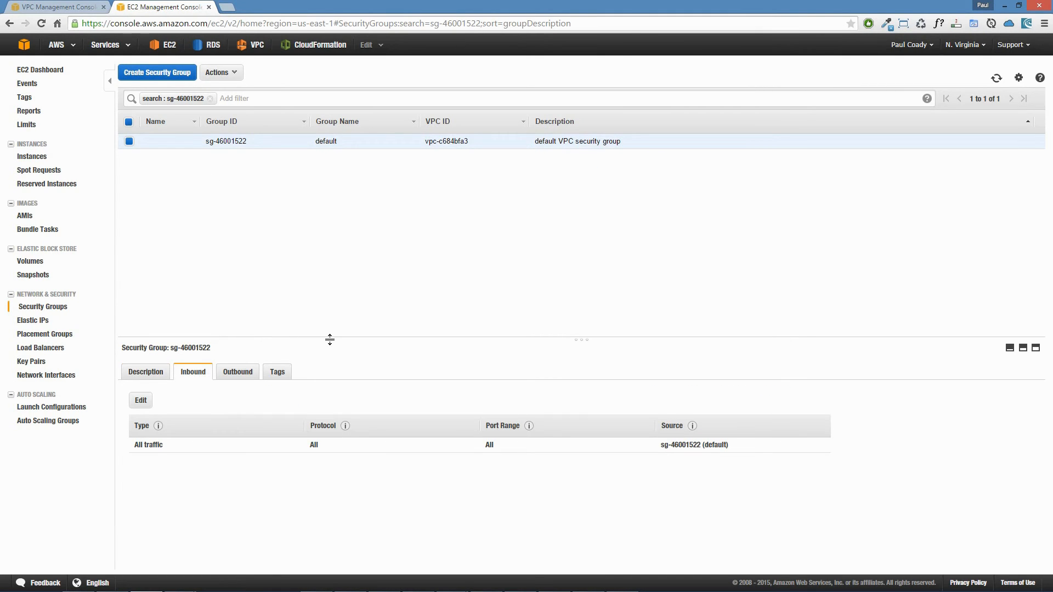
left_click(239, 372)
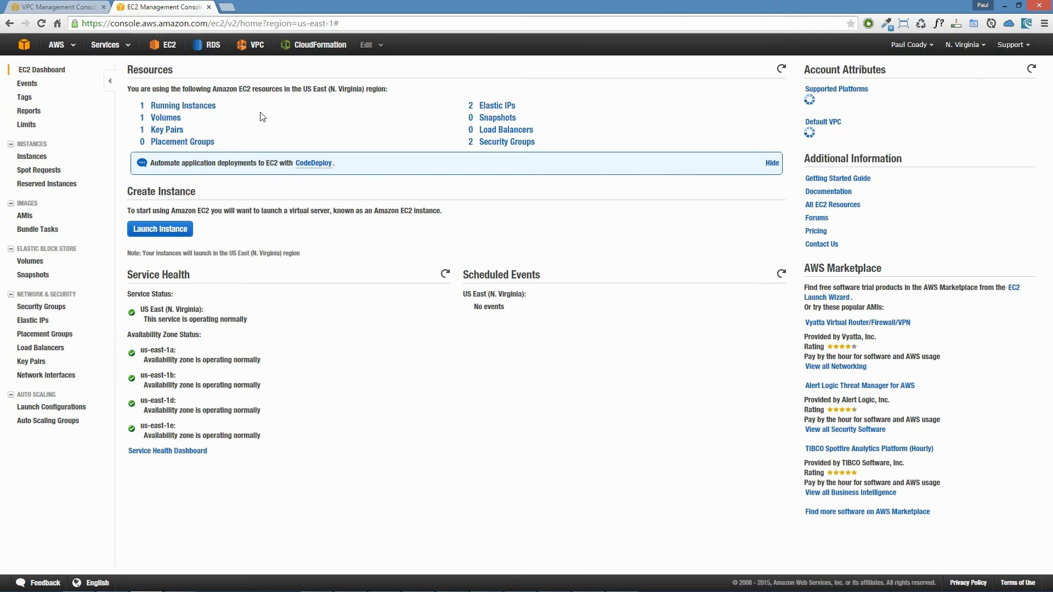
left_click(164, 107)
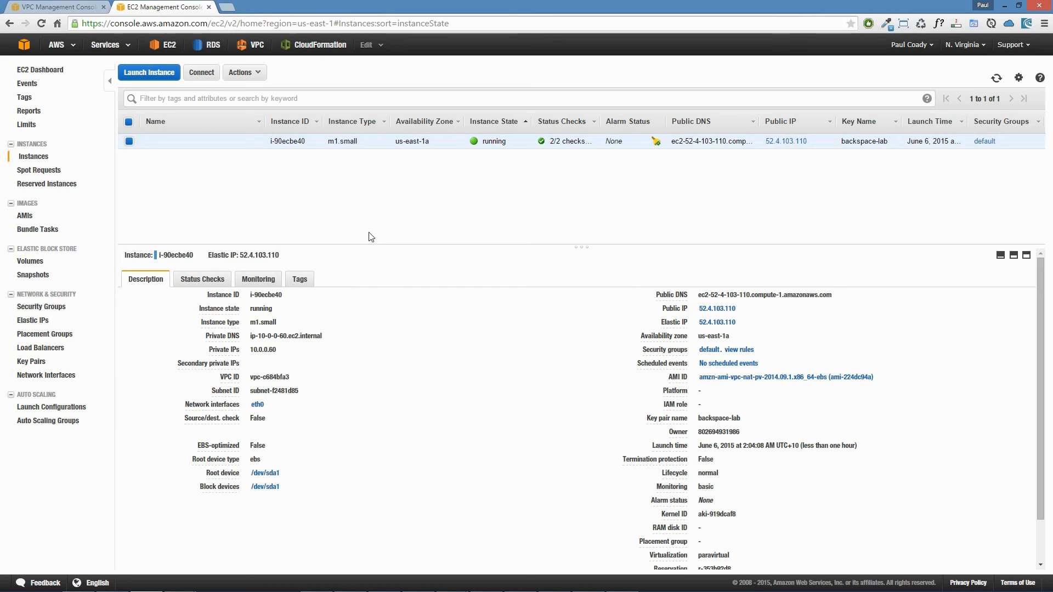
- Open the running instance's linked Elastic IP and examine its instance association and private IP address
mouse_move(165, 147)
scroll(495, 413, "down", 2)
scroll(495, 412, "up", 2)
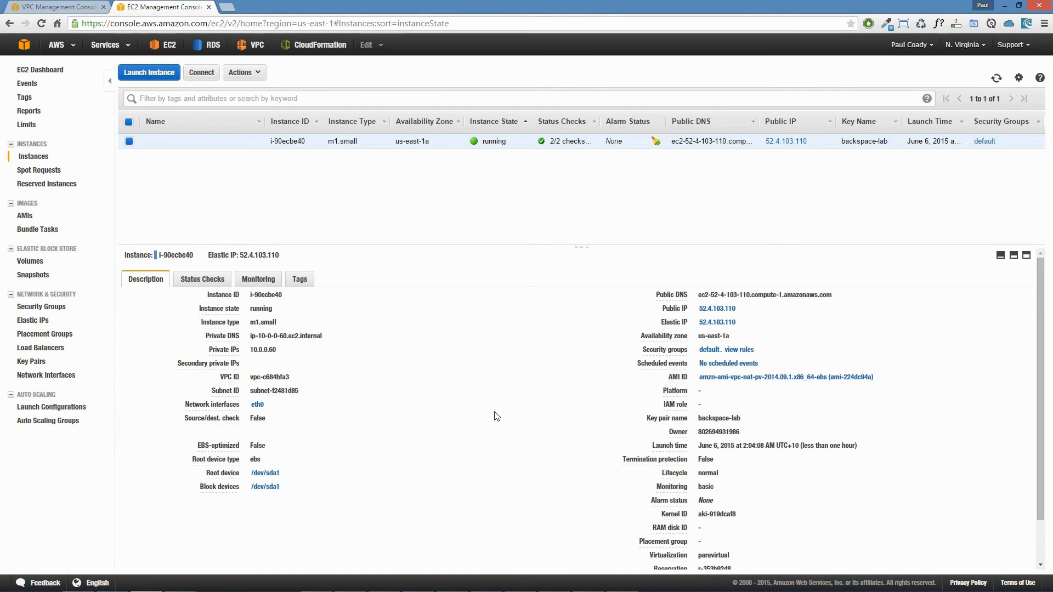
left_click(719, 310)
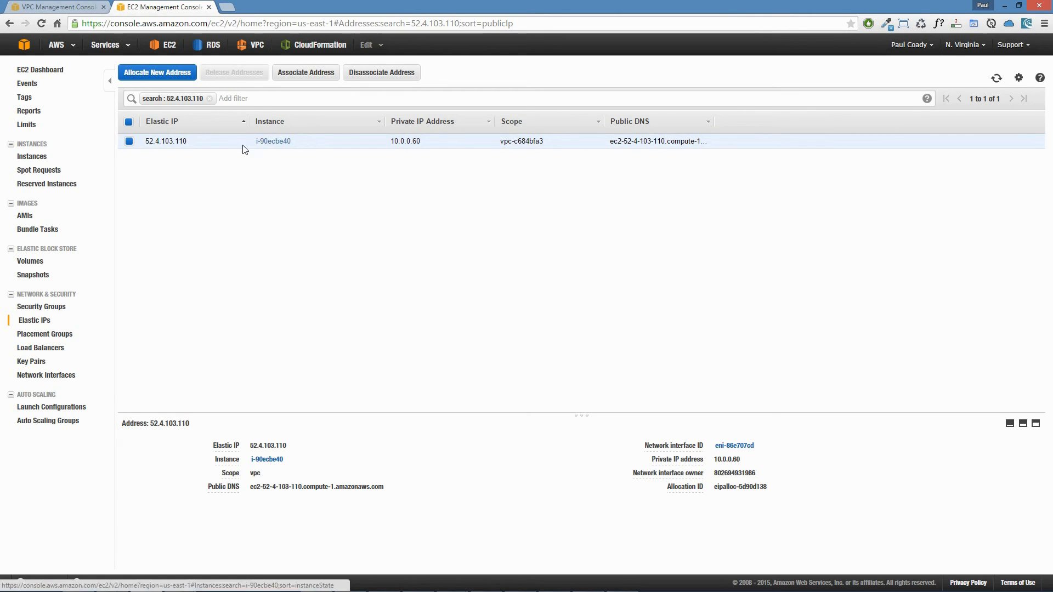
left_click(426, 142)
left_click_drag(392, 142, 392, 142)
left_click(420, 165)
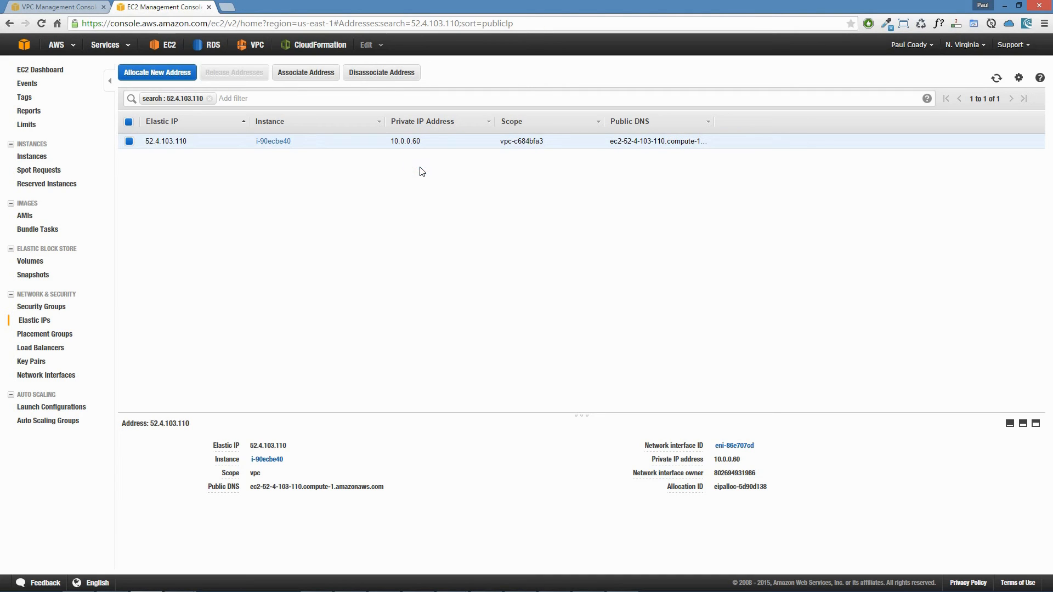
left_click(424, 143)
- Open the network interface linked to the Elastic IP and turn off Delete on termination for it
left_click(733, 447)
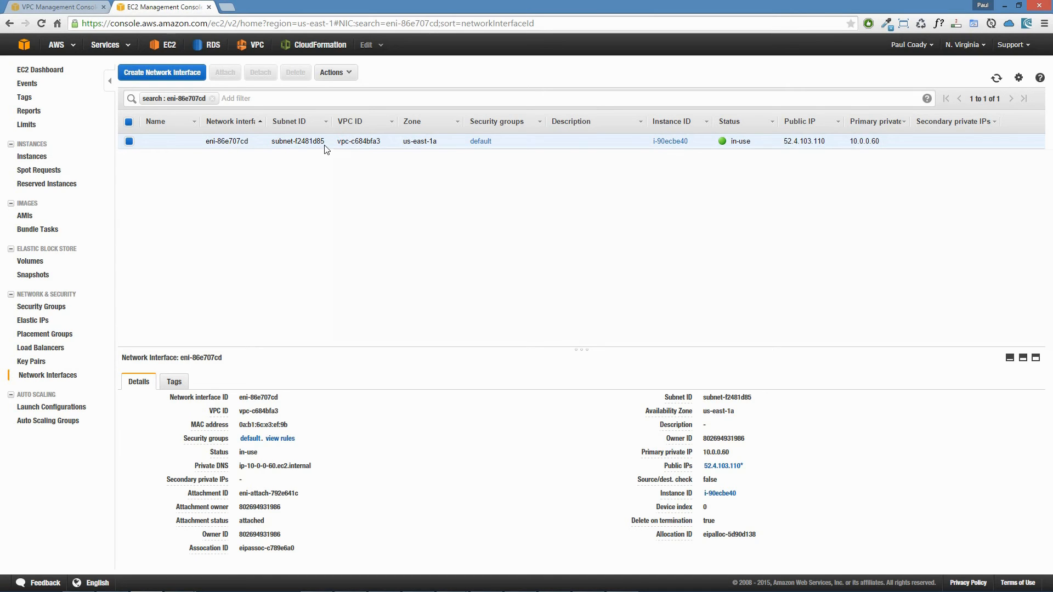
left_click(349, 71)
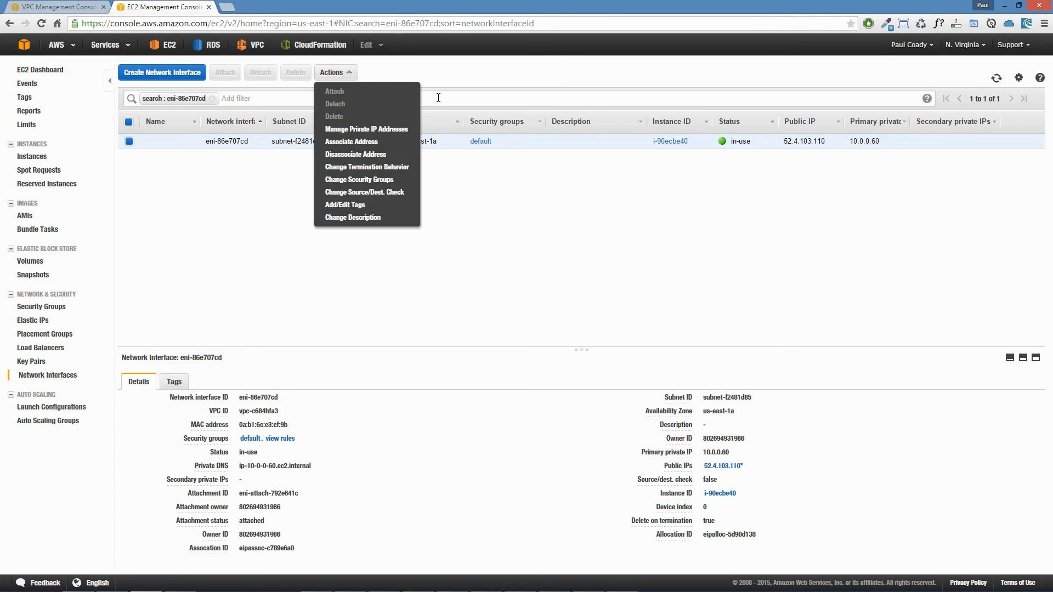
left_click(377, 168)
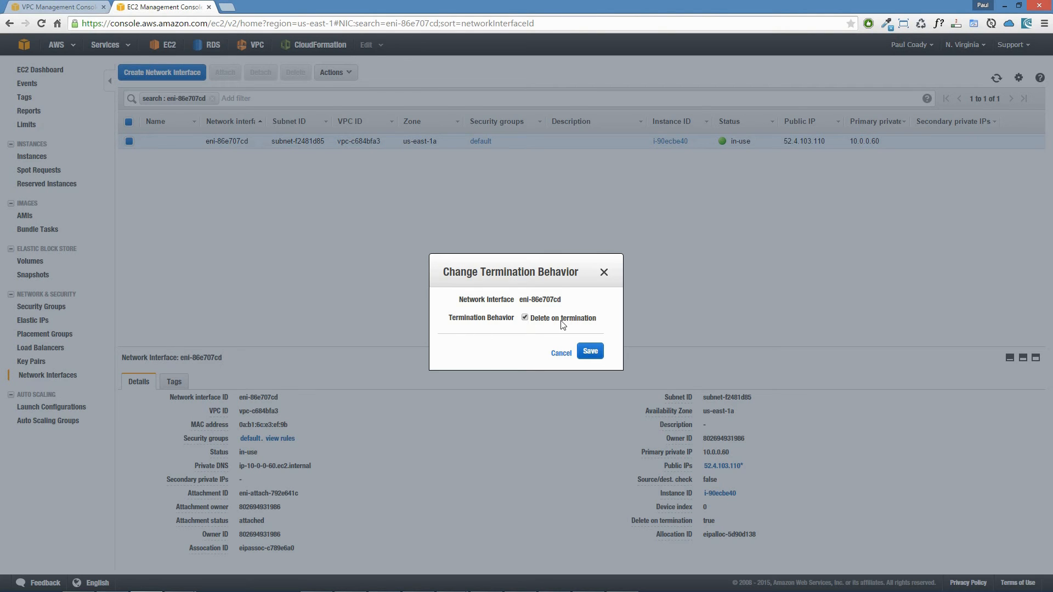
left_click(525, 317)
left_click(591, 354)
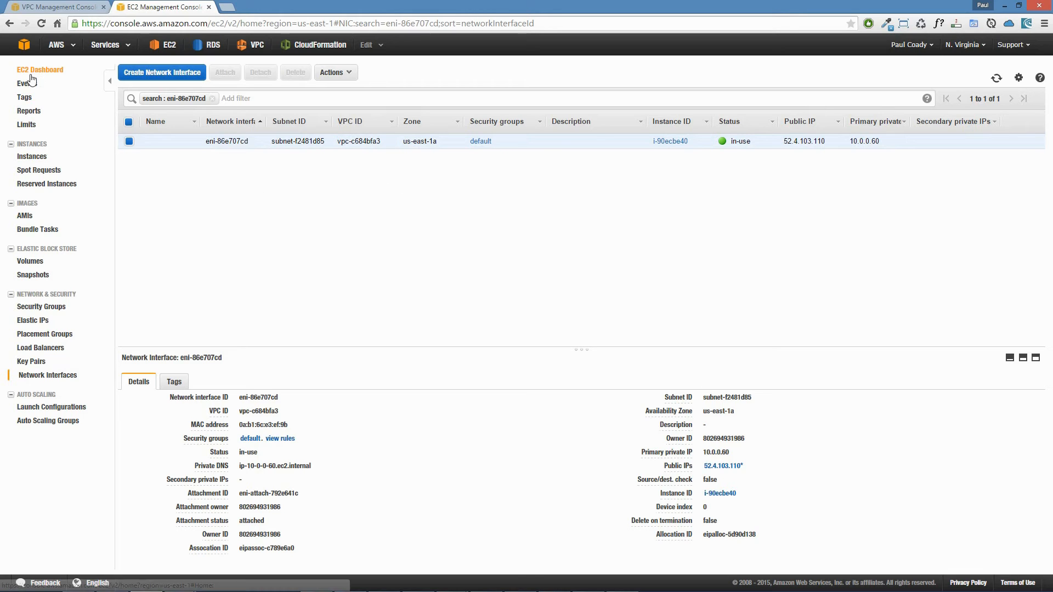
- Terminate the running m1.small NAT instance without releasing its attached Elastic IP
left_click(23, 158)
left_click(79, 156)
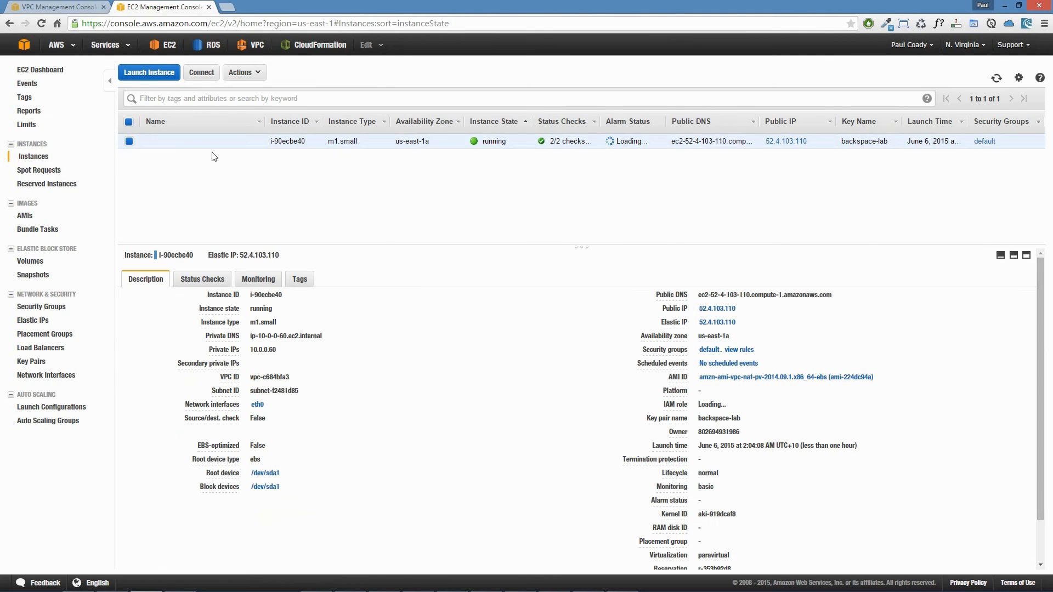
left_click(129, 141)
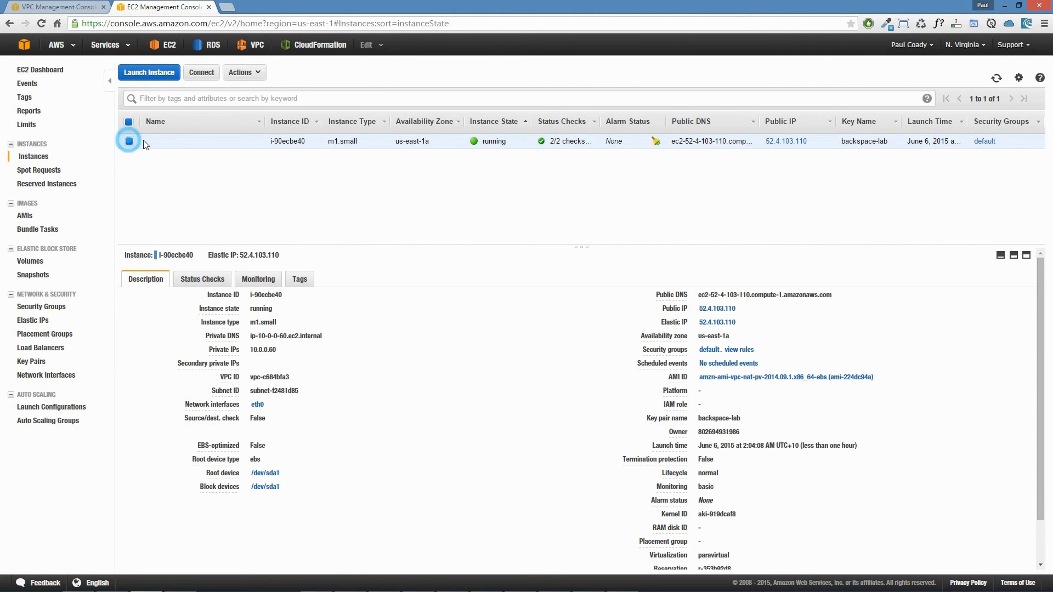
left_click(190, 140)
left_click(245, 72)
mouse_move(269, 138)
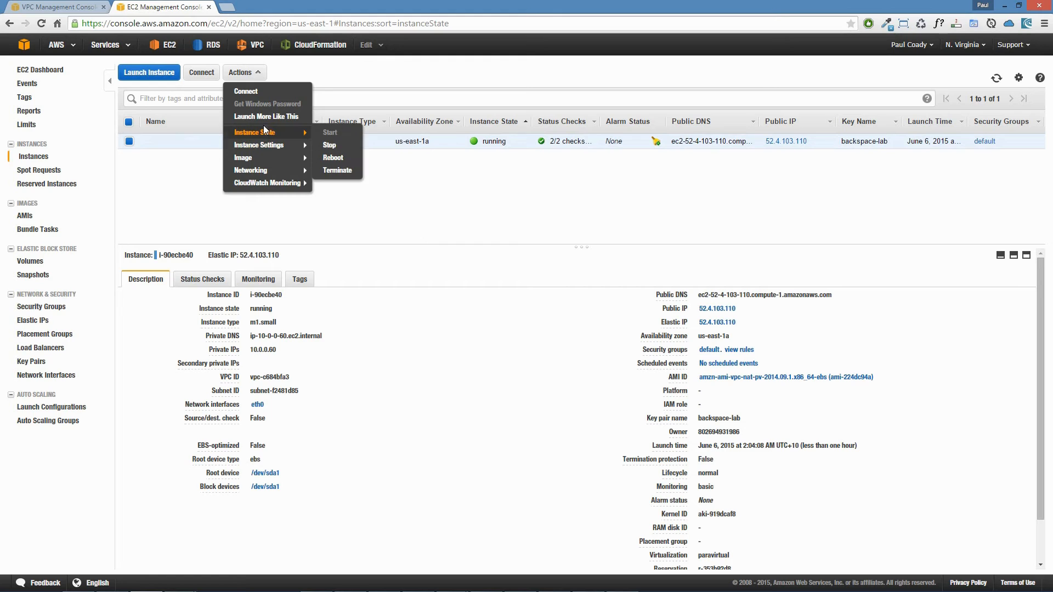
left_click(335, 171)
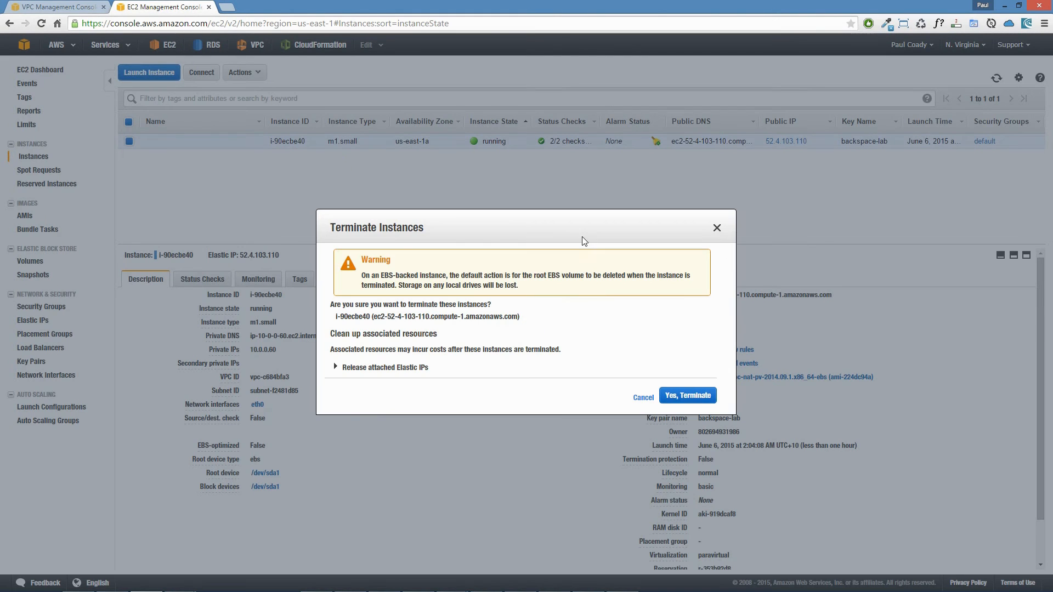
left_click(700, 395)
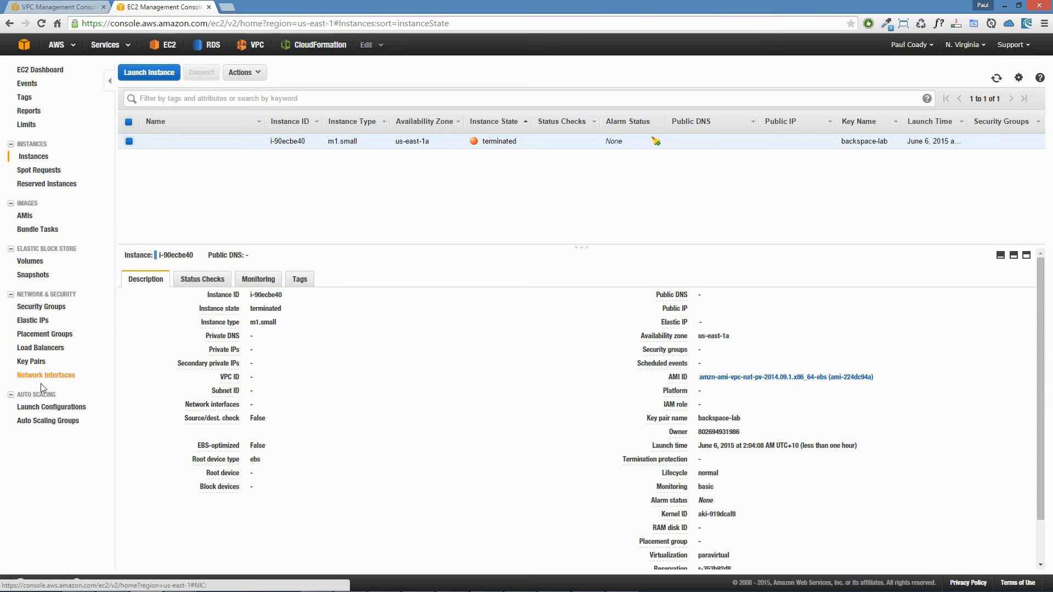
- Check the network interface list for the terminated instance's interface and examine its ID and status
left_click(56, 377)
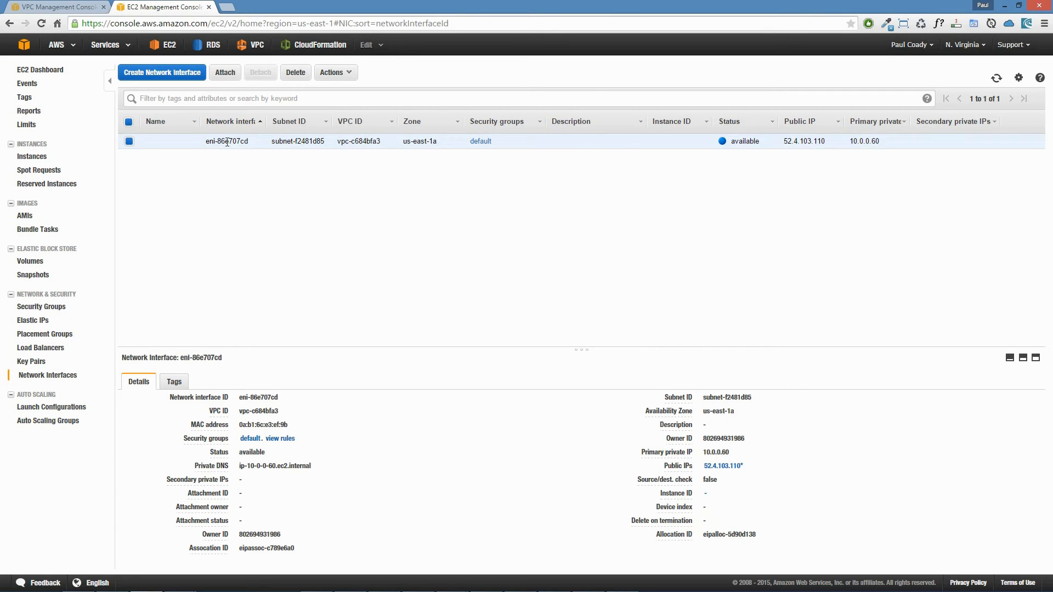
triple_click(250, 142)
left_click(272, 186)
- Start a new security group named NATSG with description "NAT Security Group" in the backspace-lab VPC
left_click(41, 308)
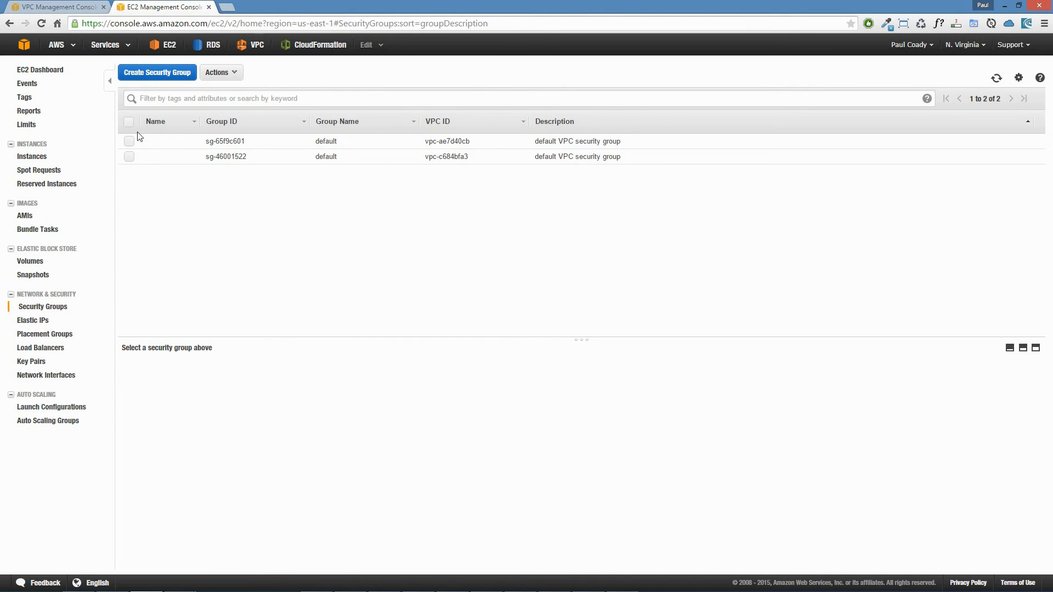
left_click(165, 75)
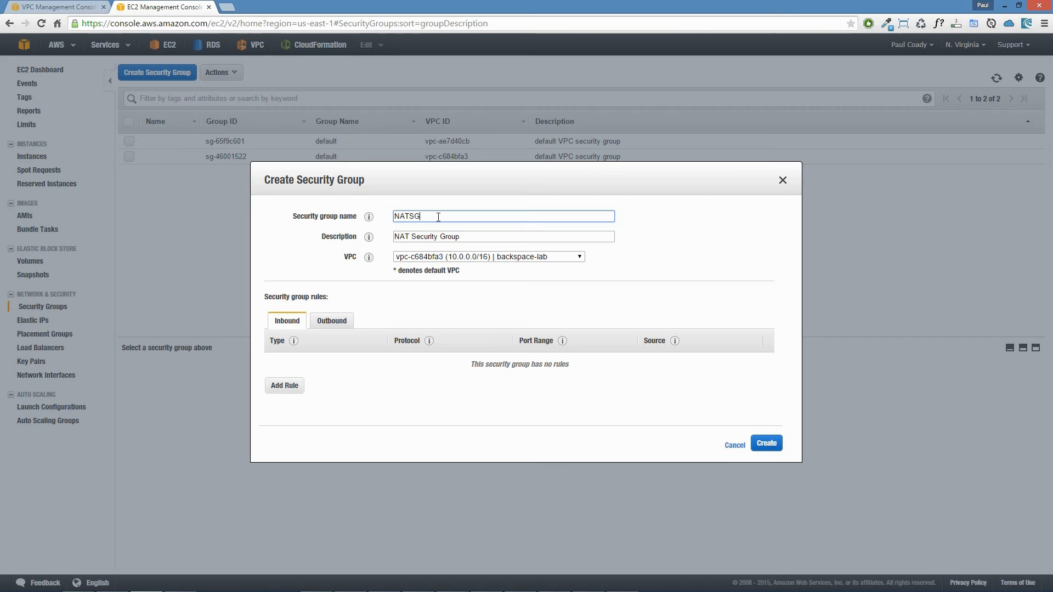
left_click(439, 217)
left_click_drag(438, 216, 354, 220)
left_click(469, 239)
left_click_drag(409, 241, 397, 240)
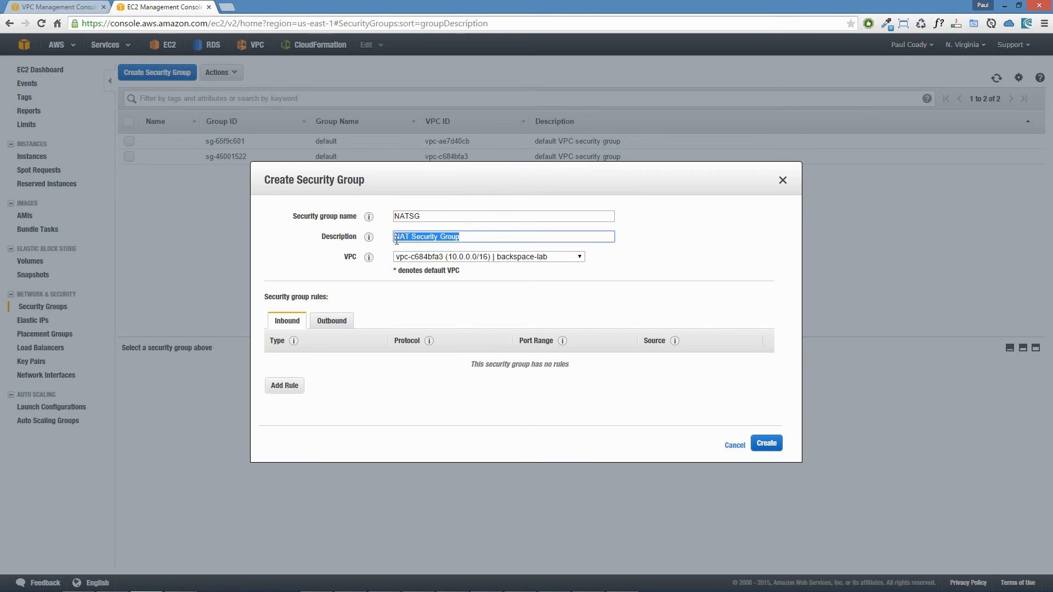
left_click(462, 257)
left_click(532, 269)
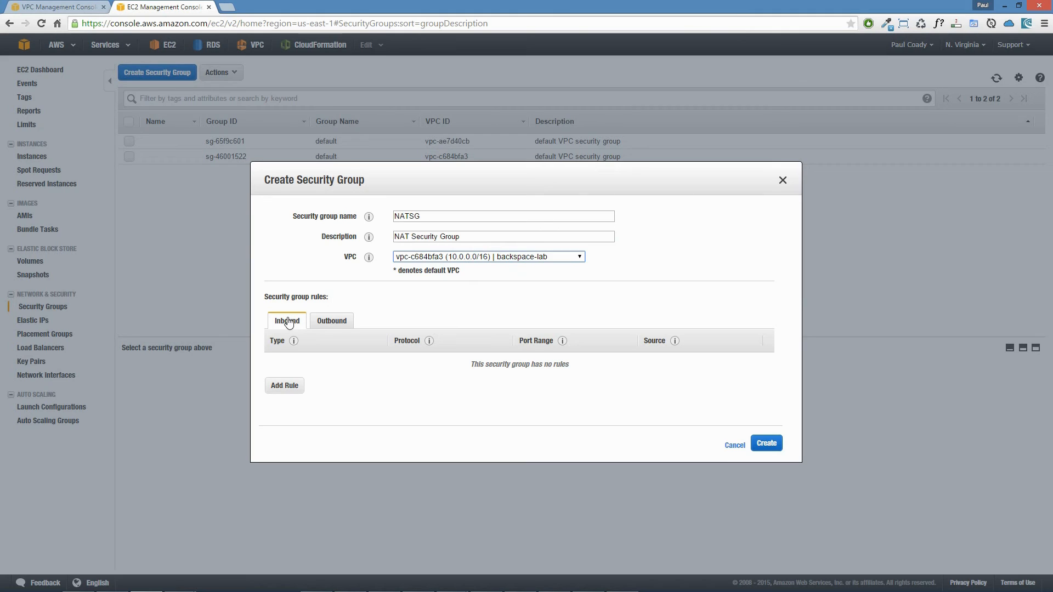
- Add inbound HTTP and HTTPS rules with source 10.0.1.0/24 and an inbound SSH rule with source My IP
left_click(285, 390)
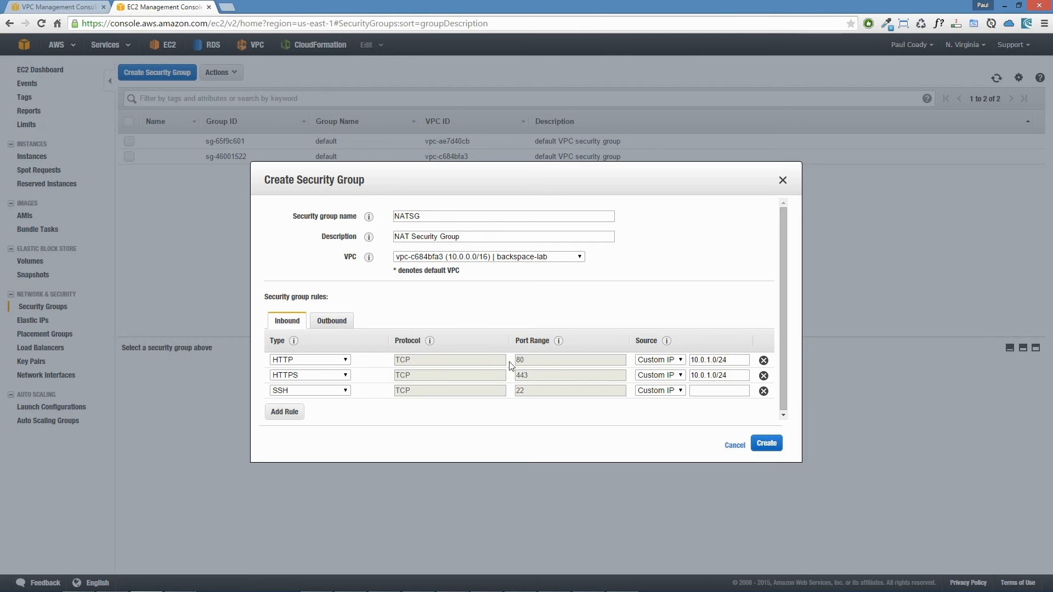
left_click_drag(733, 360, 693, 360)
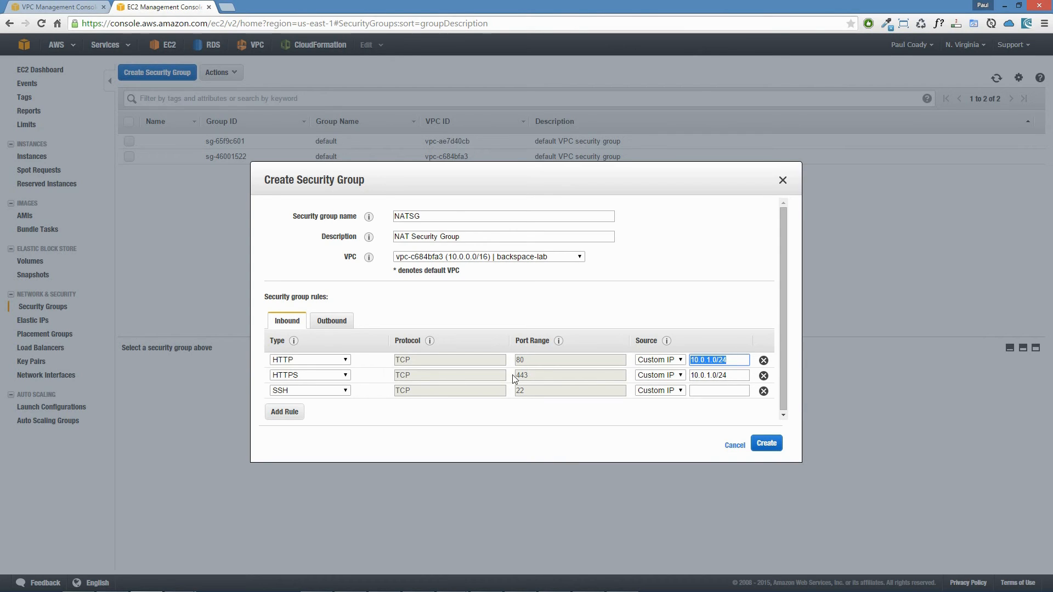
left_click_drag(538, 375, 506, 380)
left_click(578, 402)
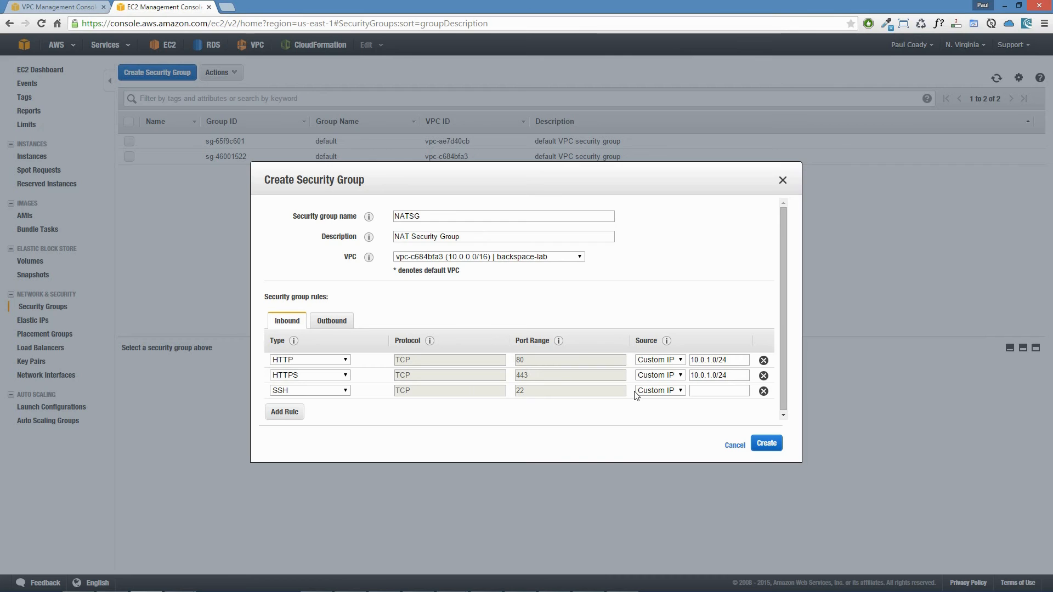
left_click(681, 391)
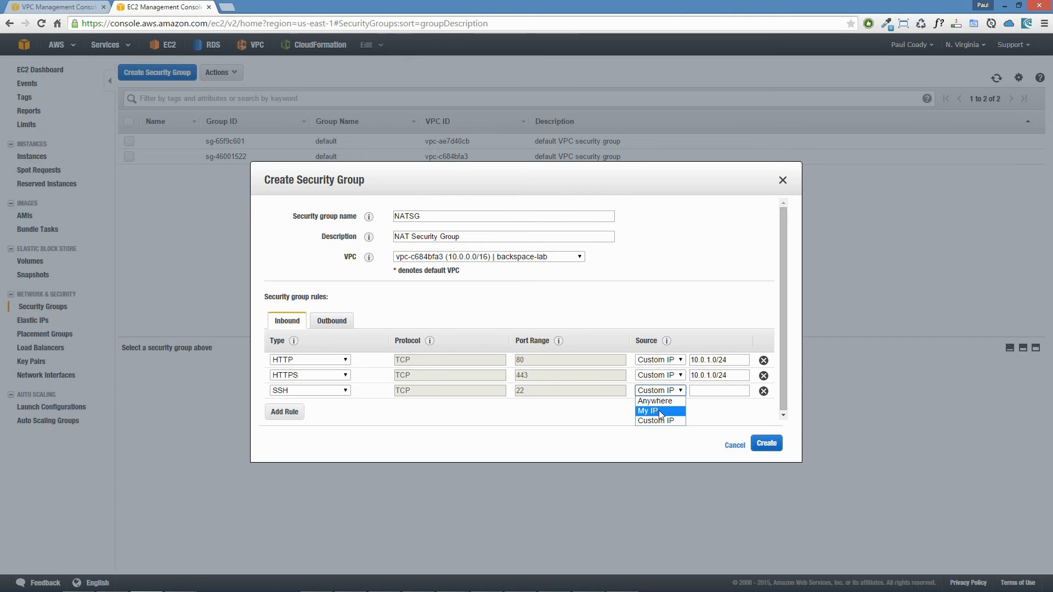
- Replace the outbound All traffic rule with HTTP and HTTPS rules to 0.0.0.0/0, and create the security group
left_click(332, 322)
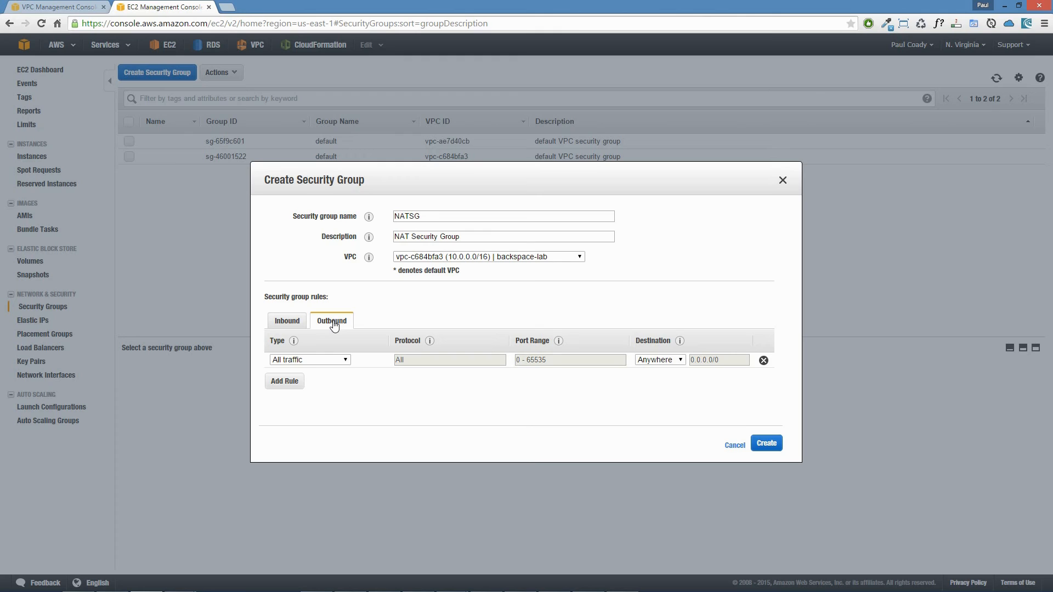
left_click(346, 361)
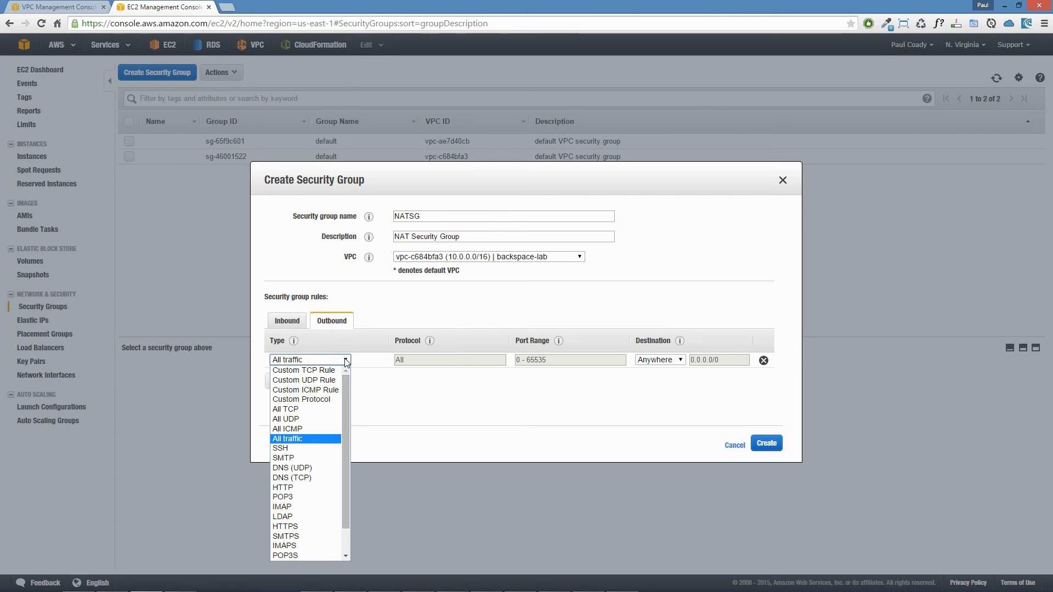
left_click(307, 485)
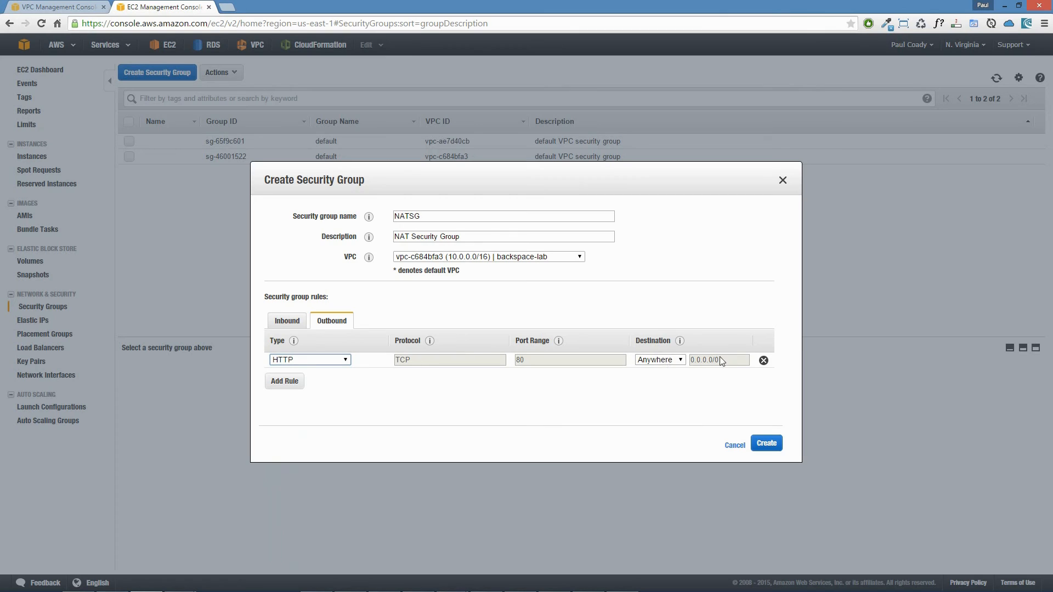
left_click(299, 383)
left_click(346, 376)
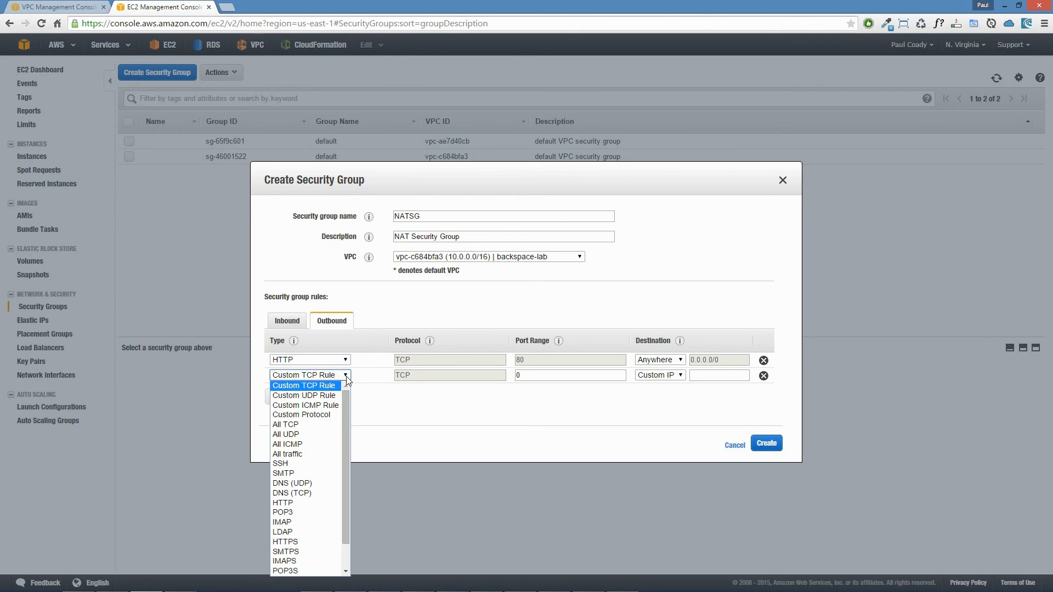
left_click(297, 542)
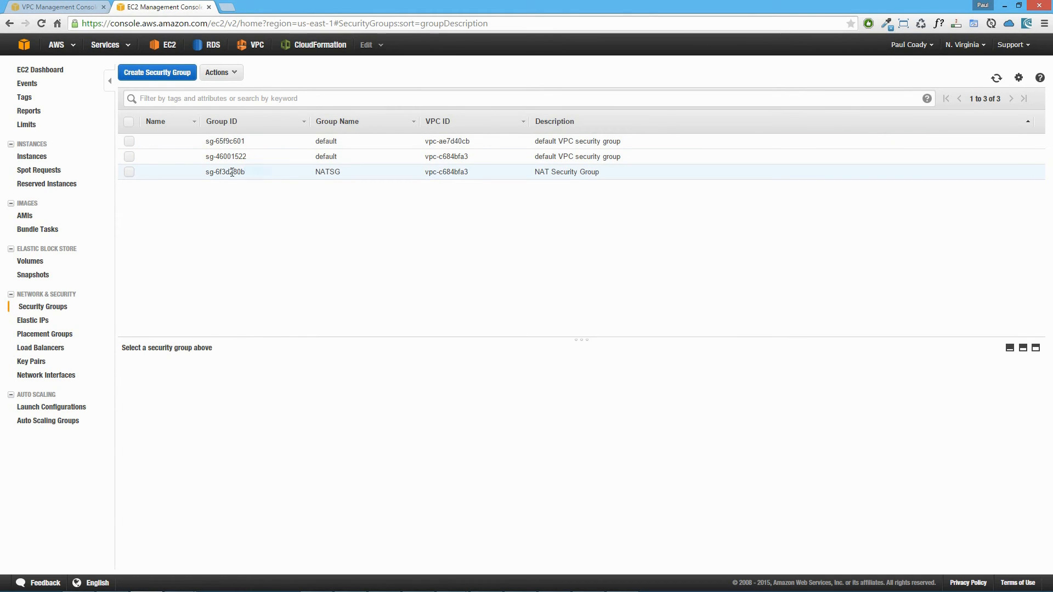
- Select the NATSG security group and copy its group ID
left_click_drag(208, 170, 206, 172)
left_click(413, 170)
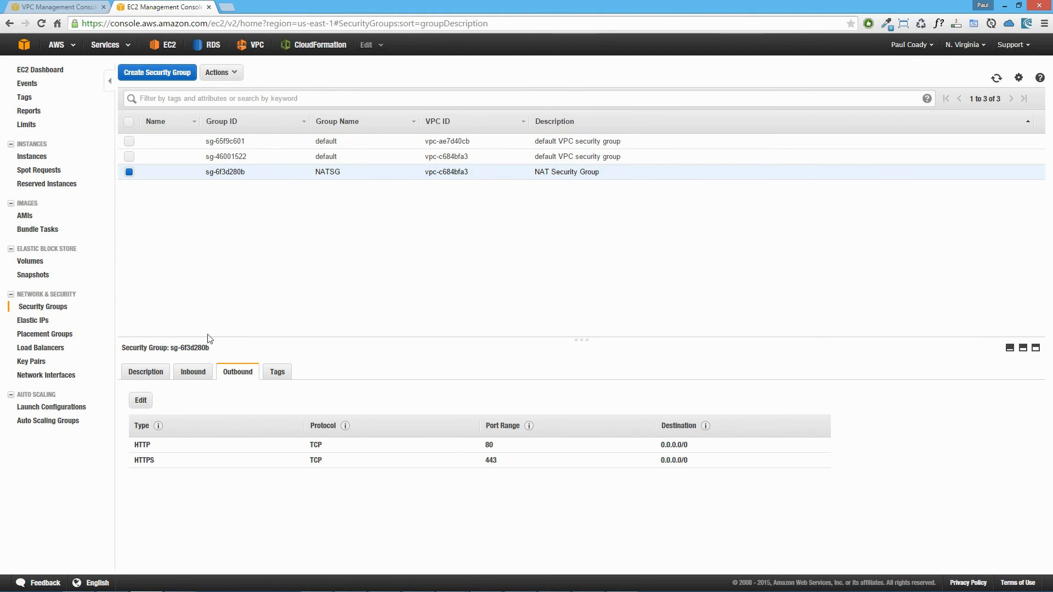
left_click_drag(247, 172, 208, 171)
right_click(229, 174)
left_click(216, 347)
left_click_drag(213, 349, 170, 350)
right_click(186, 349)
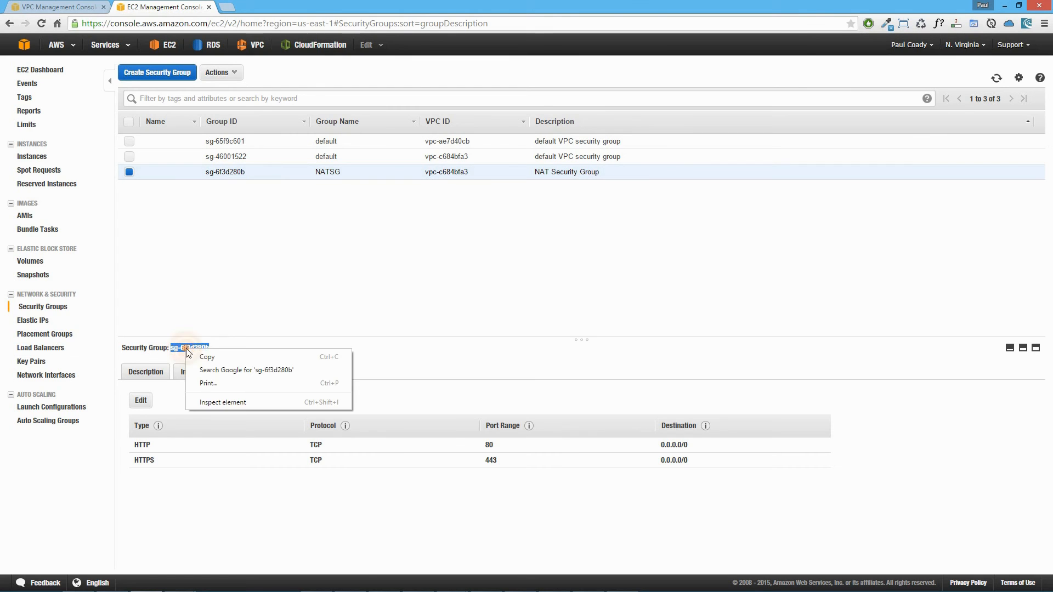
left_click(200, 356)
left_click(316, 299)
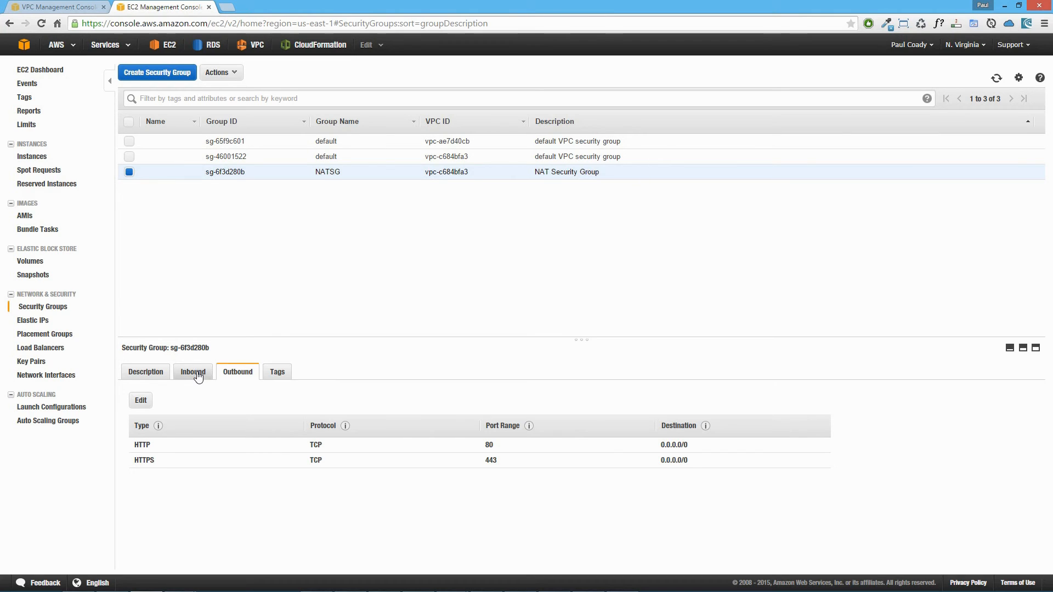
- Add an inbound All traffic rule to the NATSG security group with the group's own ID sg-6f3d280b as source, and save
left_click(198, 376)
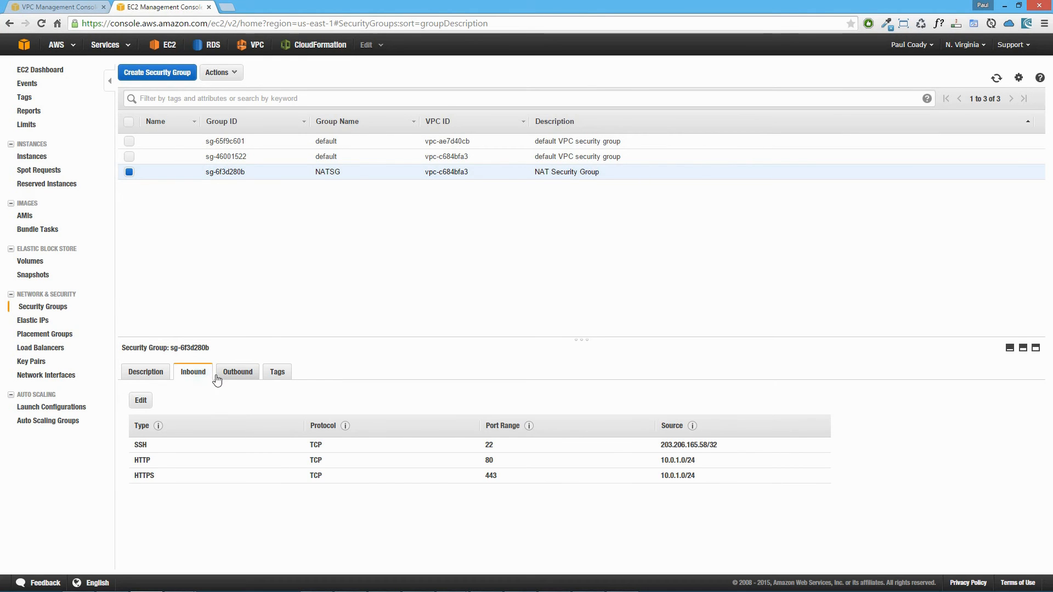
left_click(141, 400)
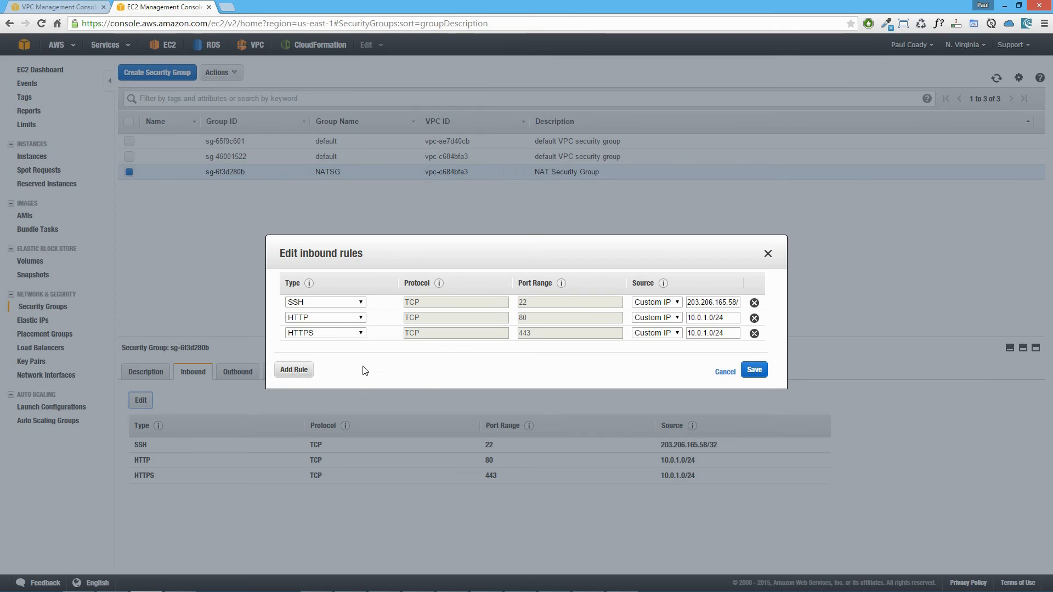
left_click(303, 370)
left_click(360, 350)
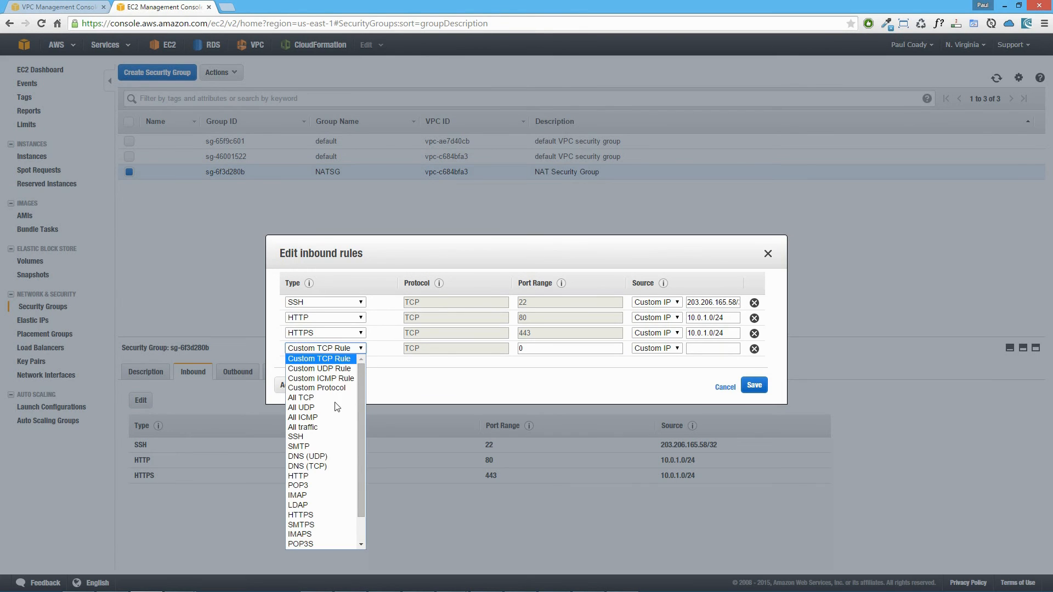
left_click(322, 423)
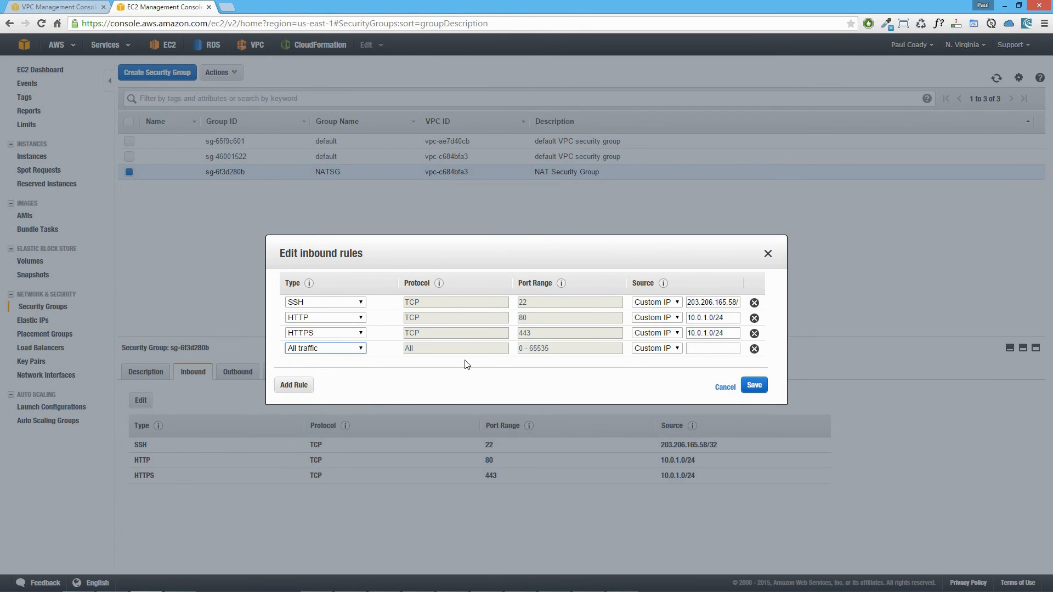
left_click(709, 348)
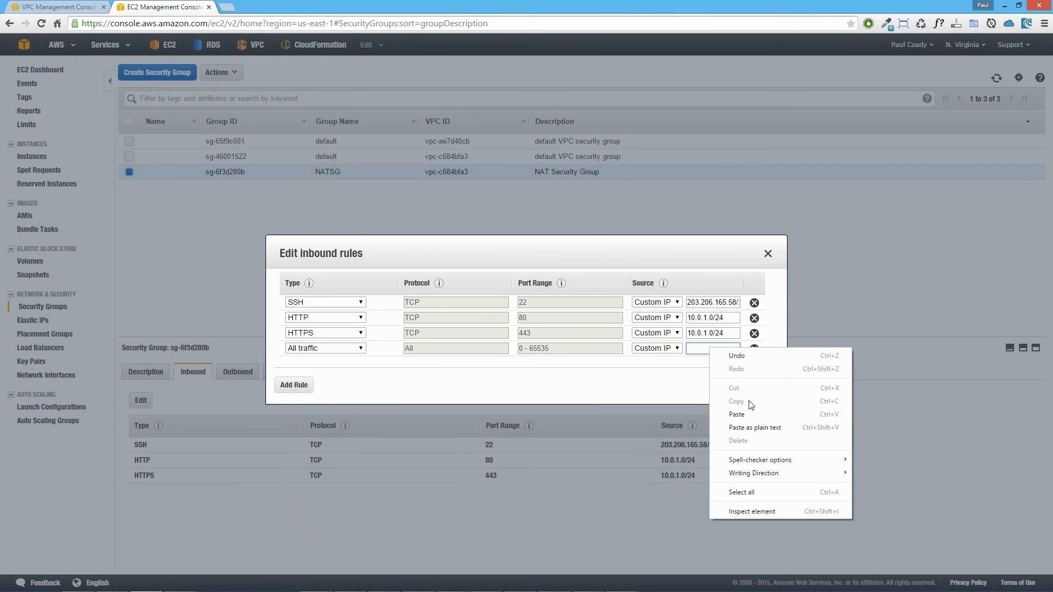
left_click(737, 415)
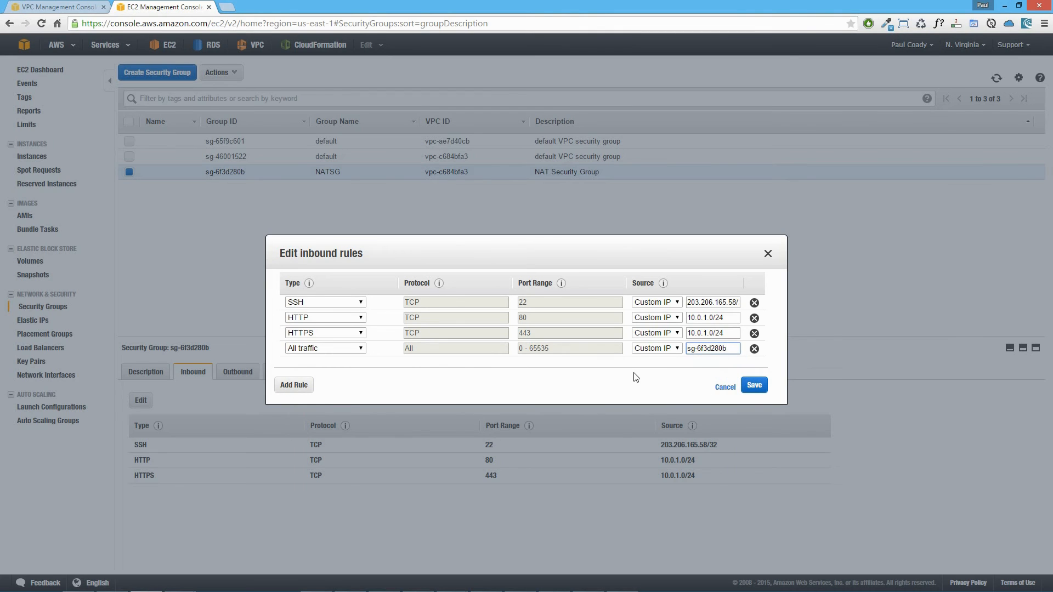
left_click(755, 385)
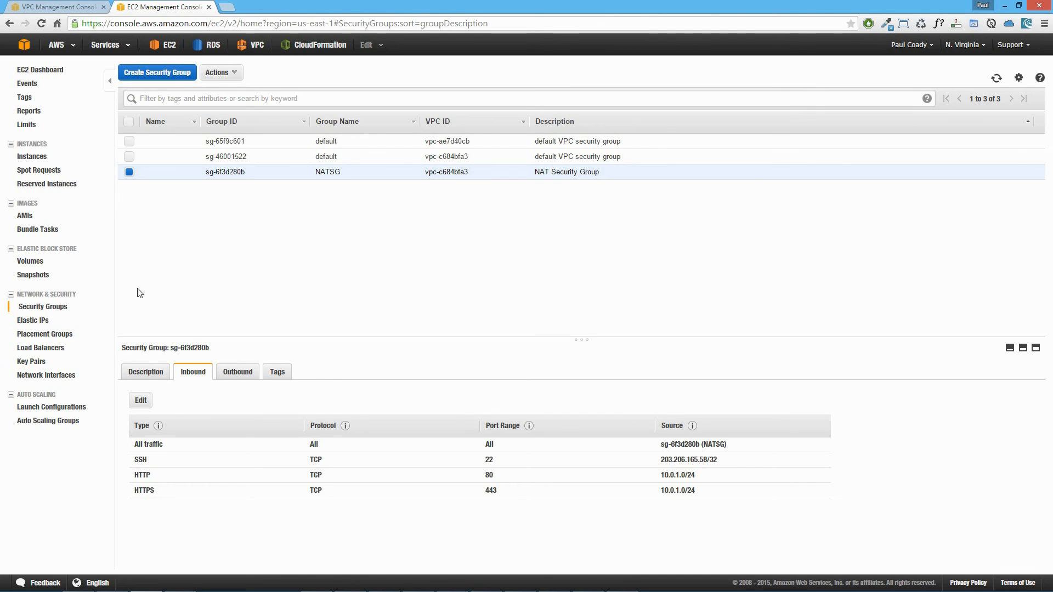
- Change the security group of the remaining network interface from the default group to NATSG and save it
left_click(59, 378)
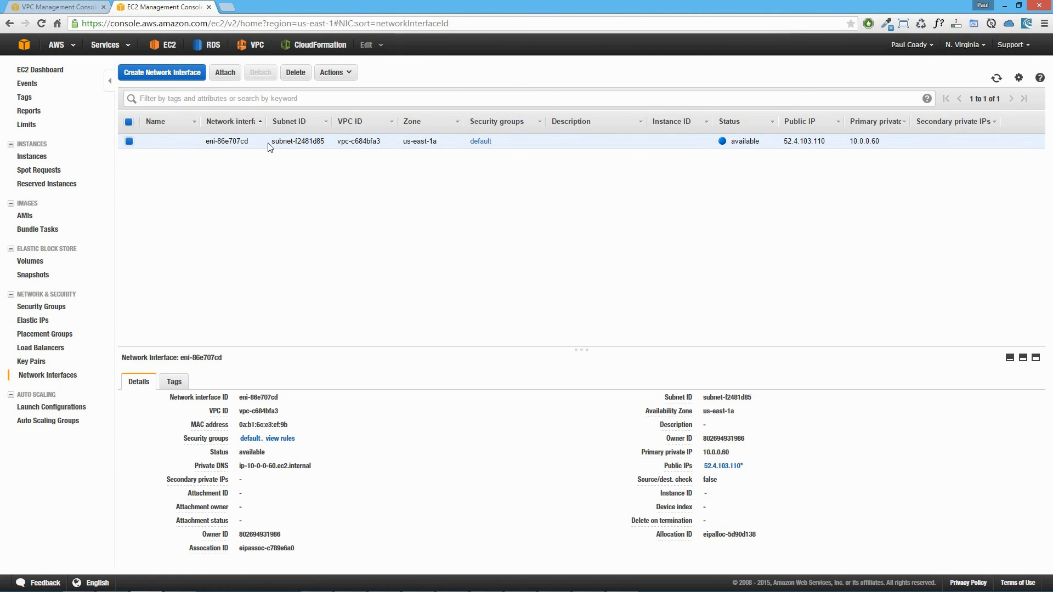
left_click(312, 142)
left_click(346, 73)
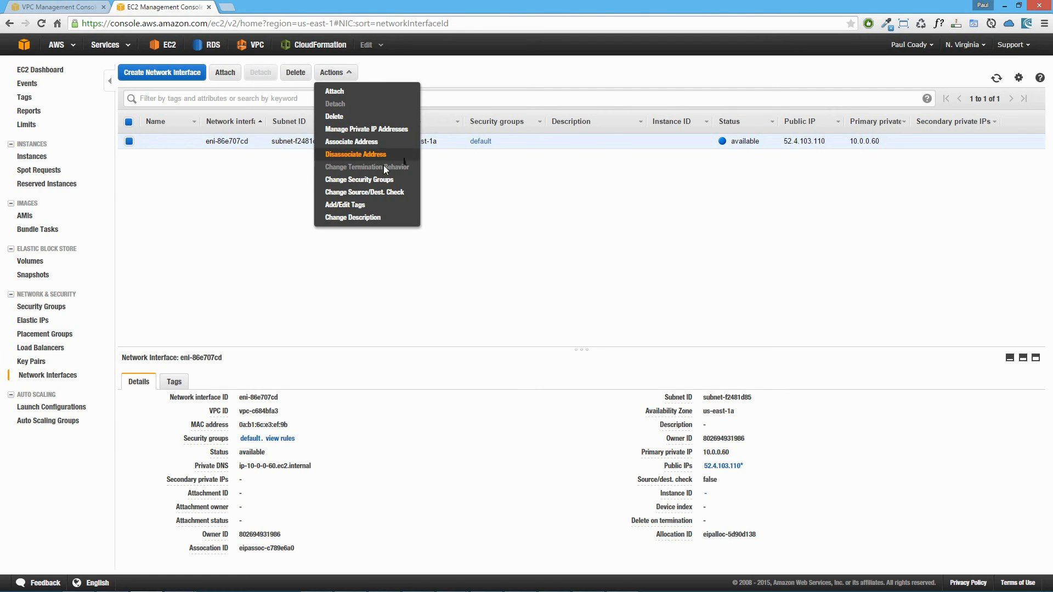
left_click(373, 183)
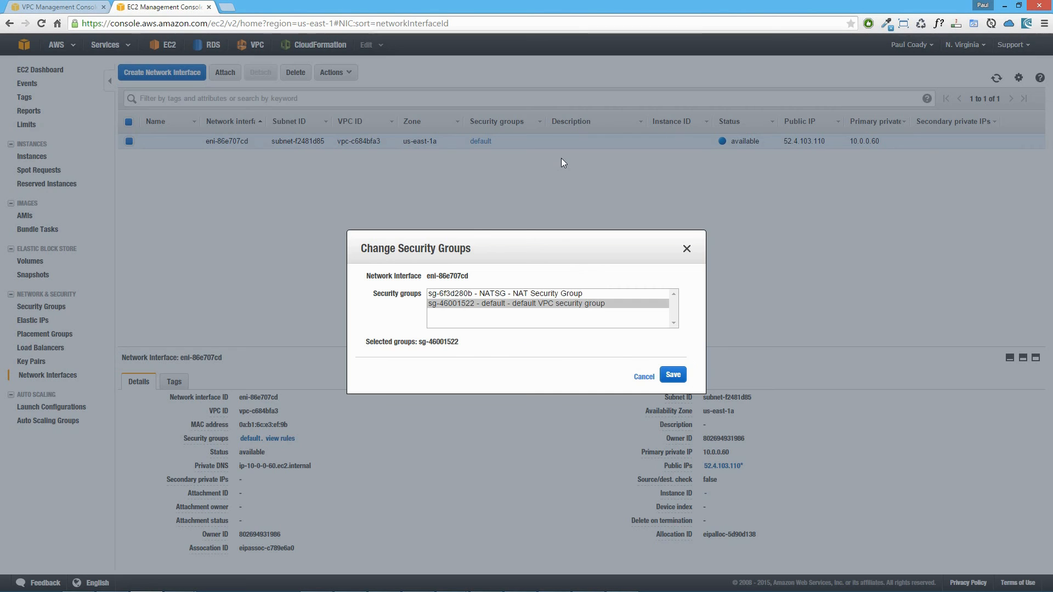
left_click(541, 295)
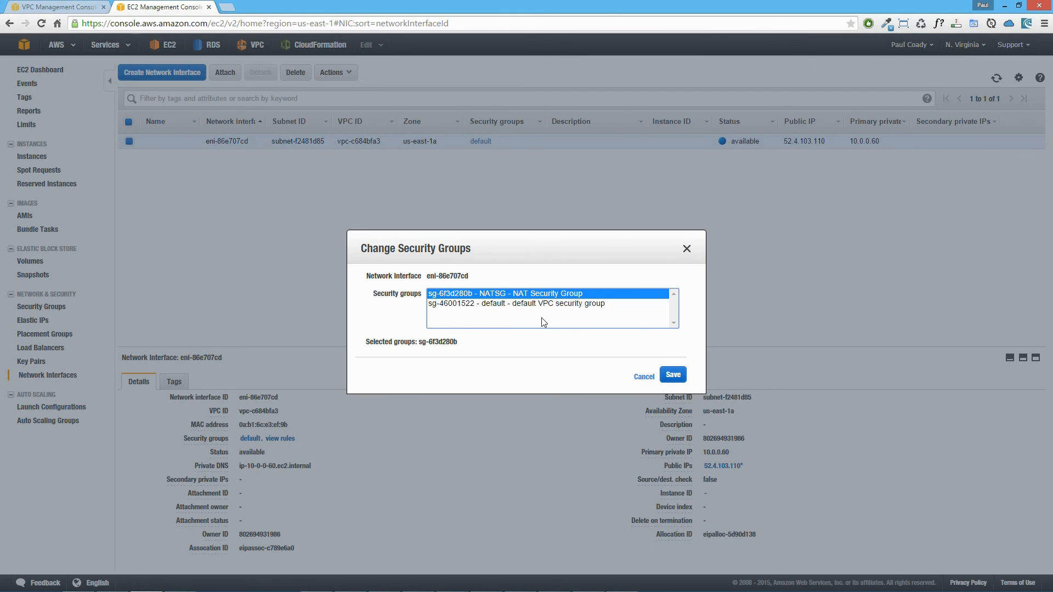
left_click(675, 376)
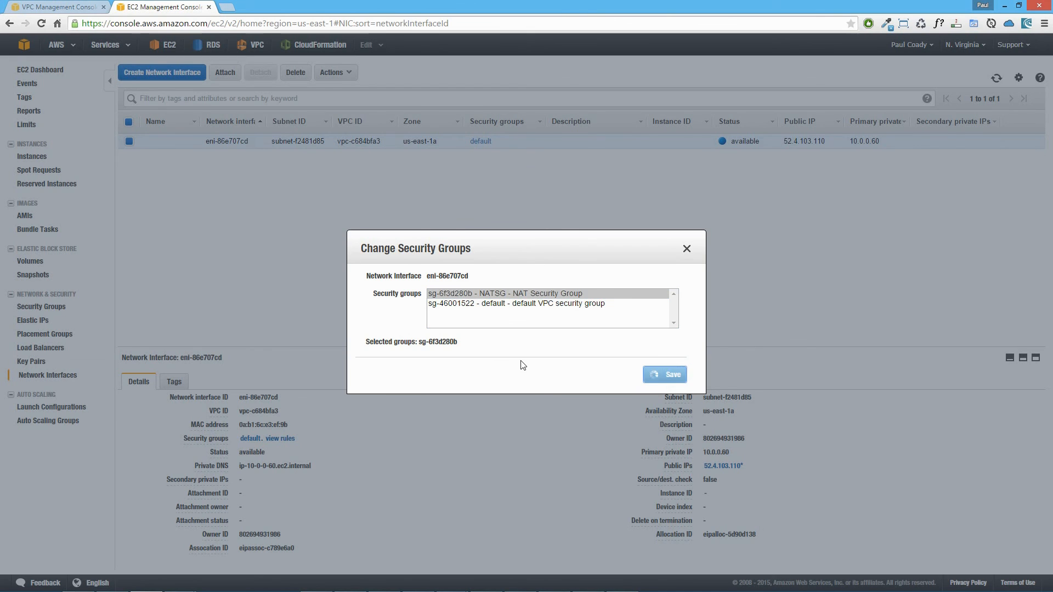